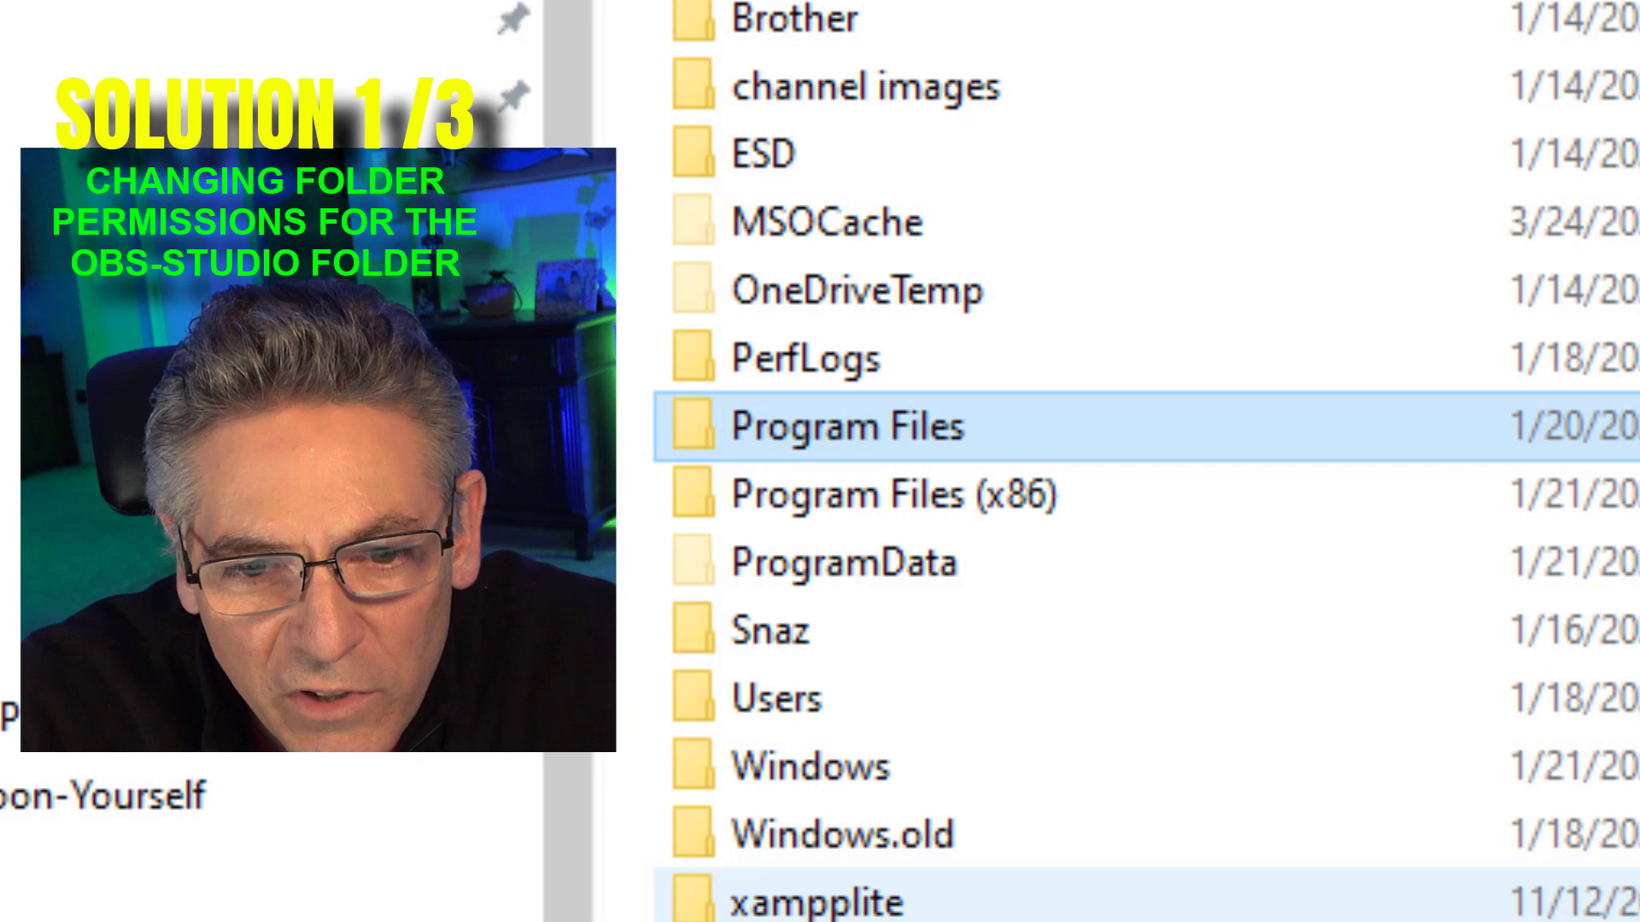
Open Program Files on the C drive and scroll down to the obs-studio folder.
{"action": "double_click", "coordinate": [820, 427]}
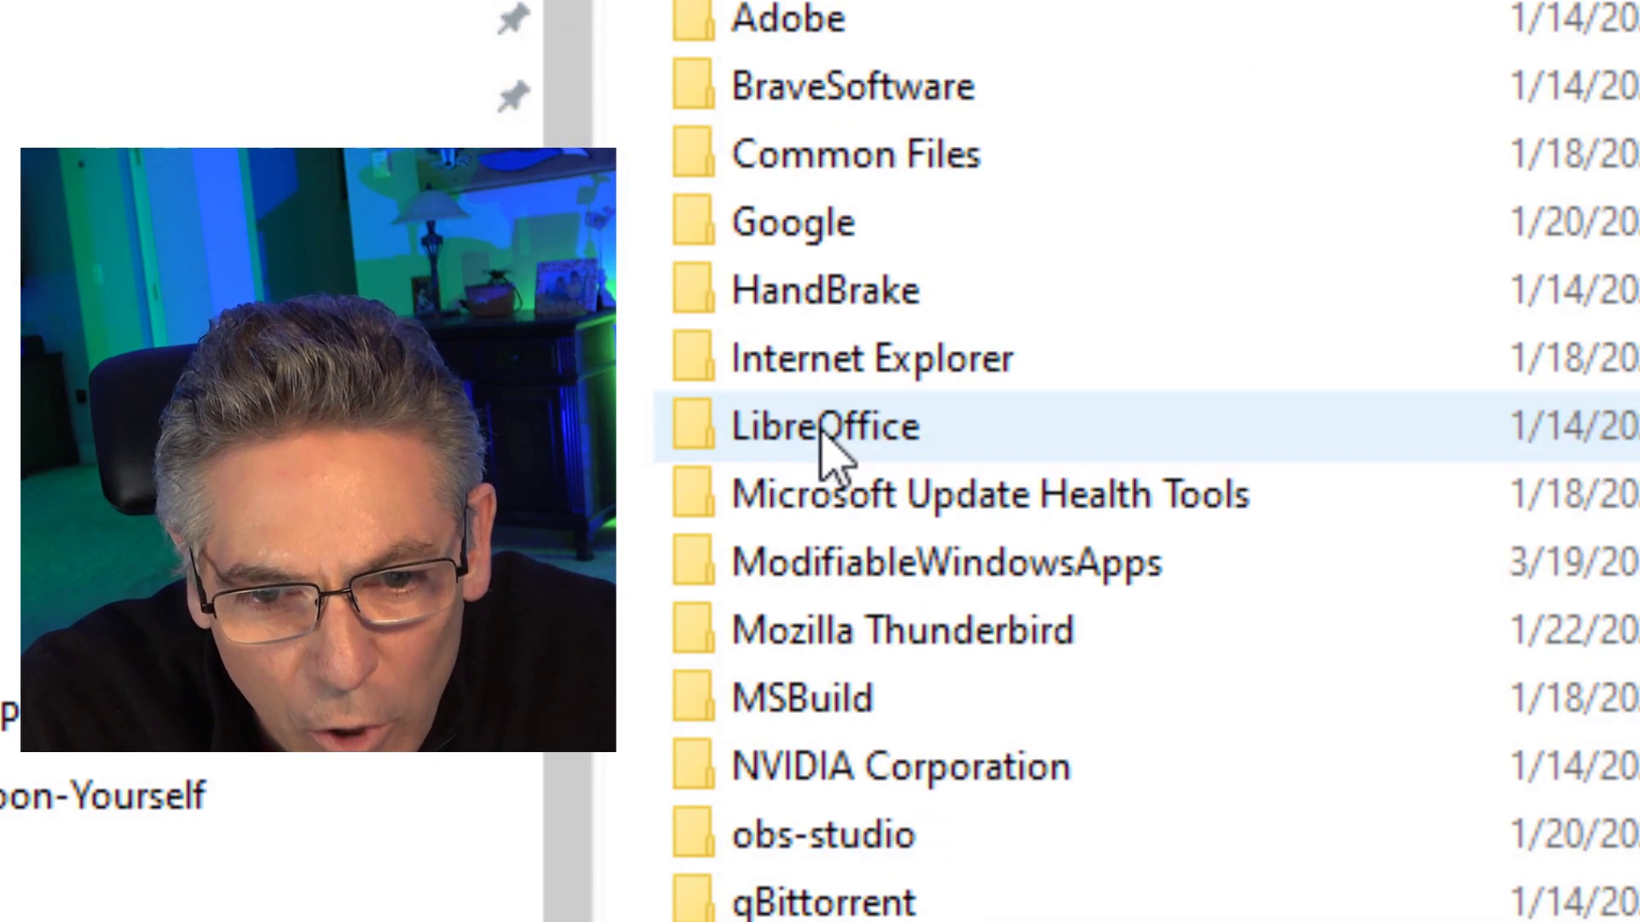
{"action": "scroll", "coordinate": [834, 458], "scroll_direction": "down", "scroll_amount": 2}
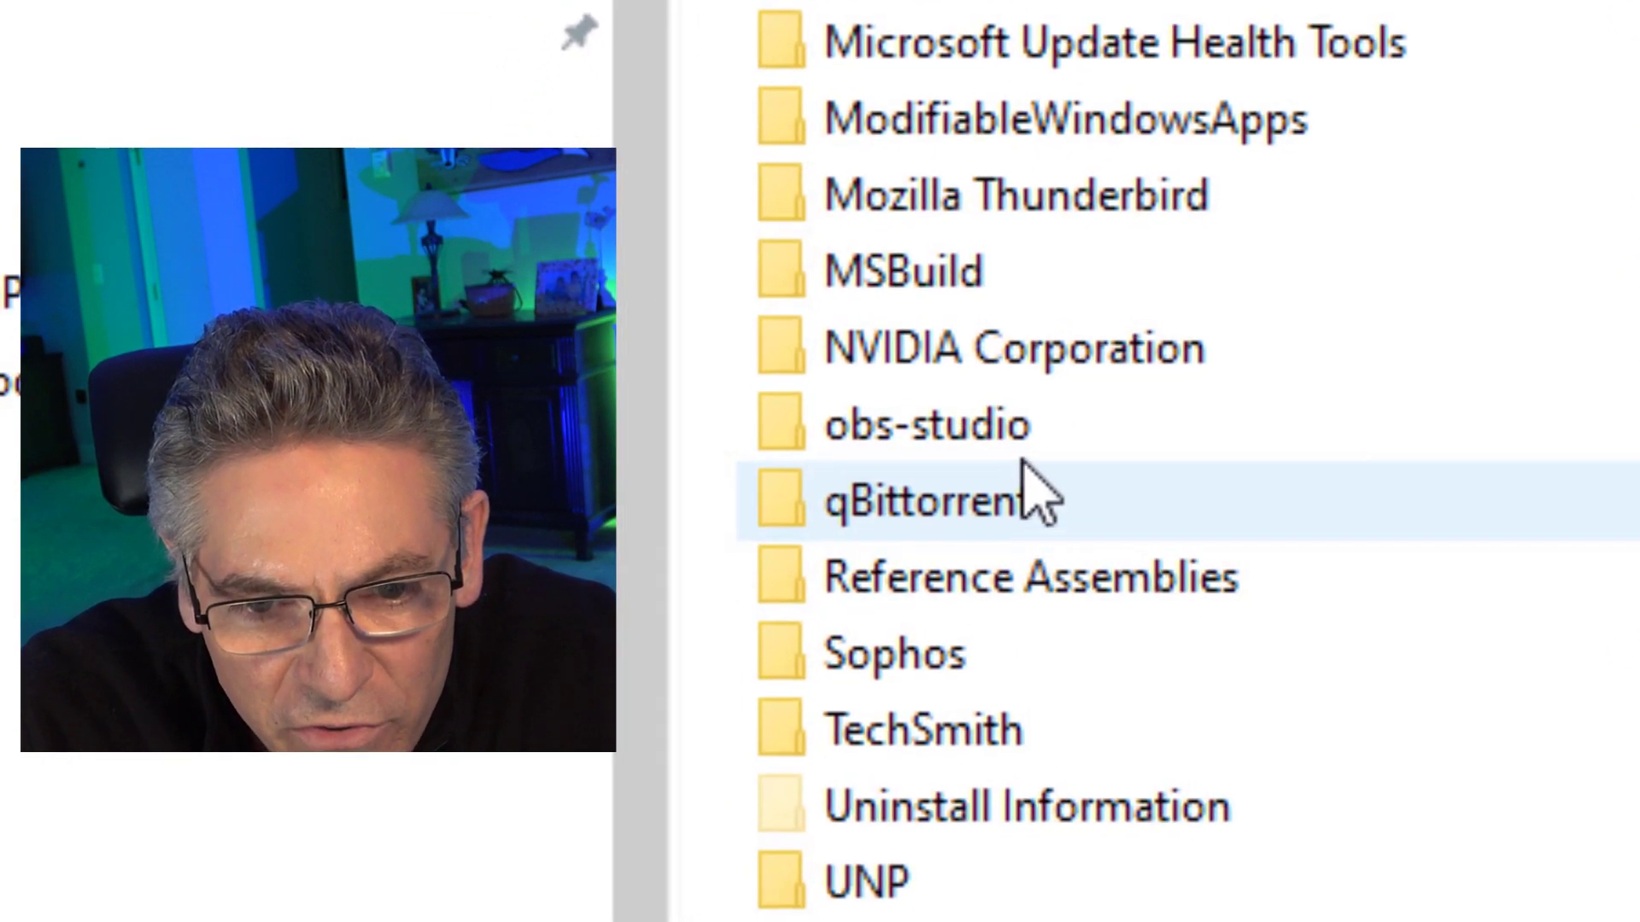
Open the obs-studio folder's Properties on the Security tab.
{"action": "left_click", "coordinate": [994, 444]}
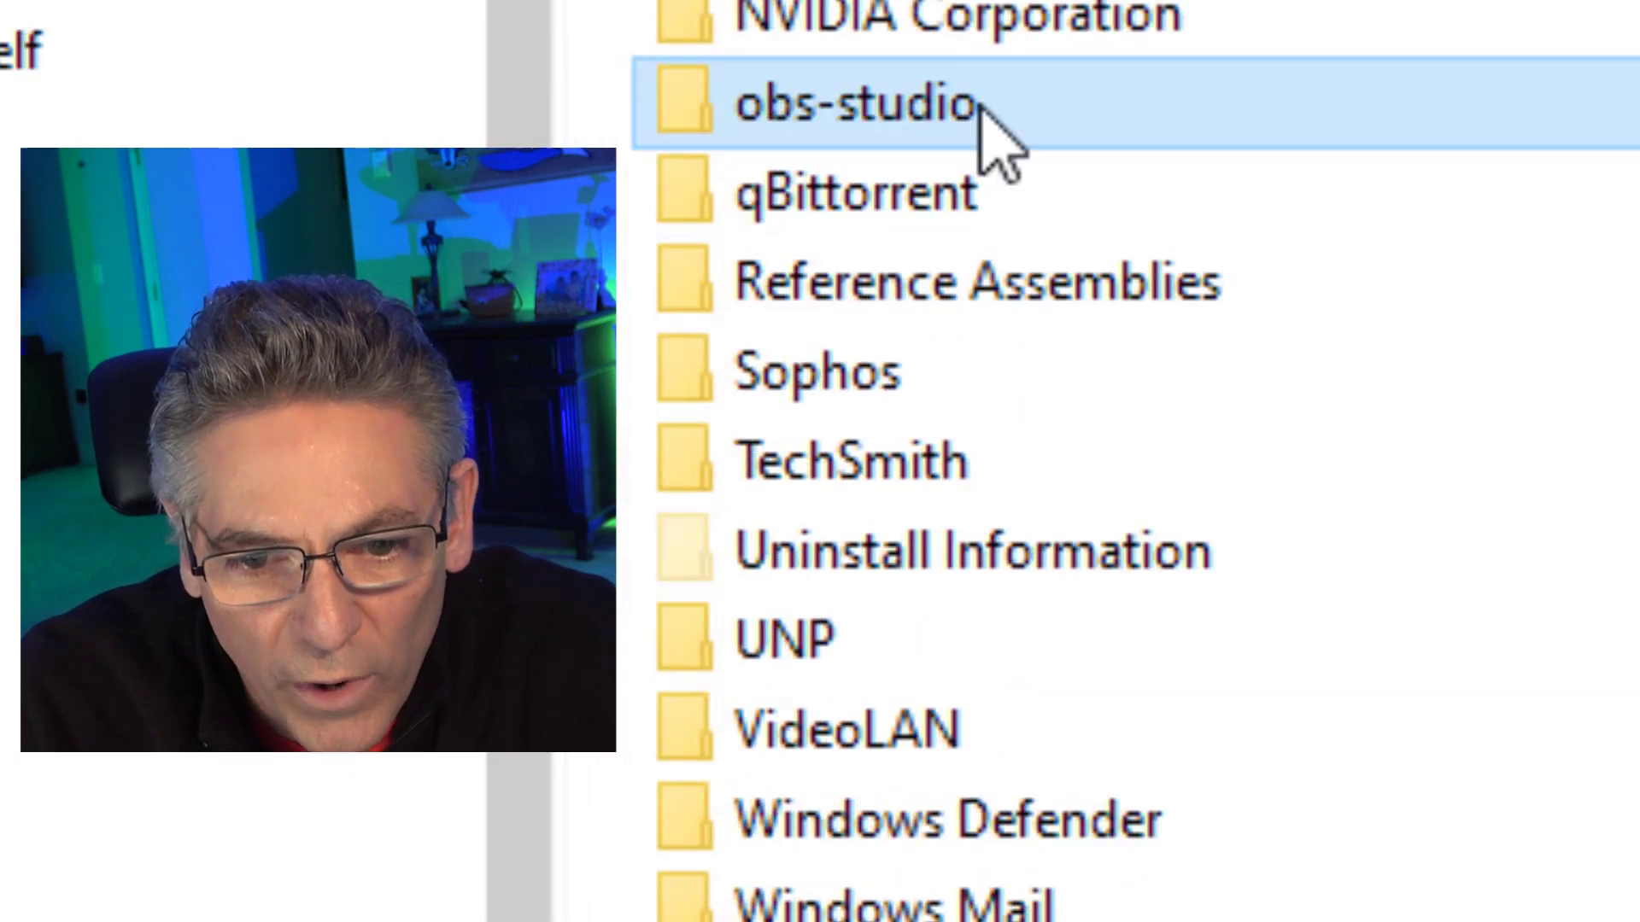
{"action": "right_click", "coordinate": [982, 107]}
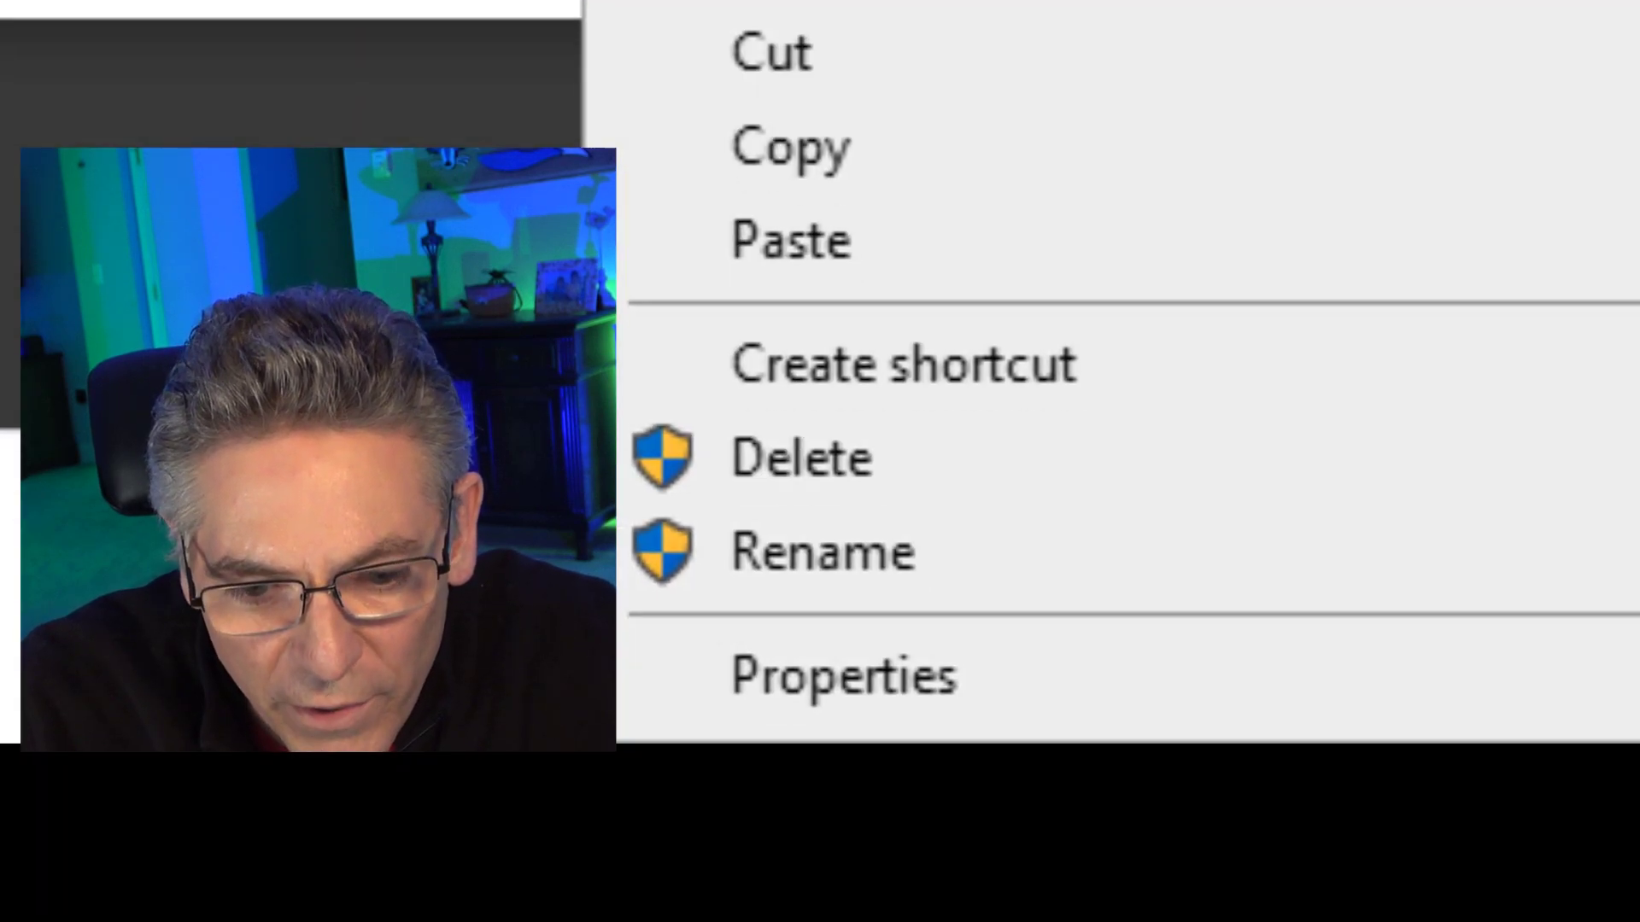
{"action": "left_click", "coordinate": [823, 703]}
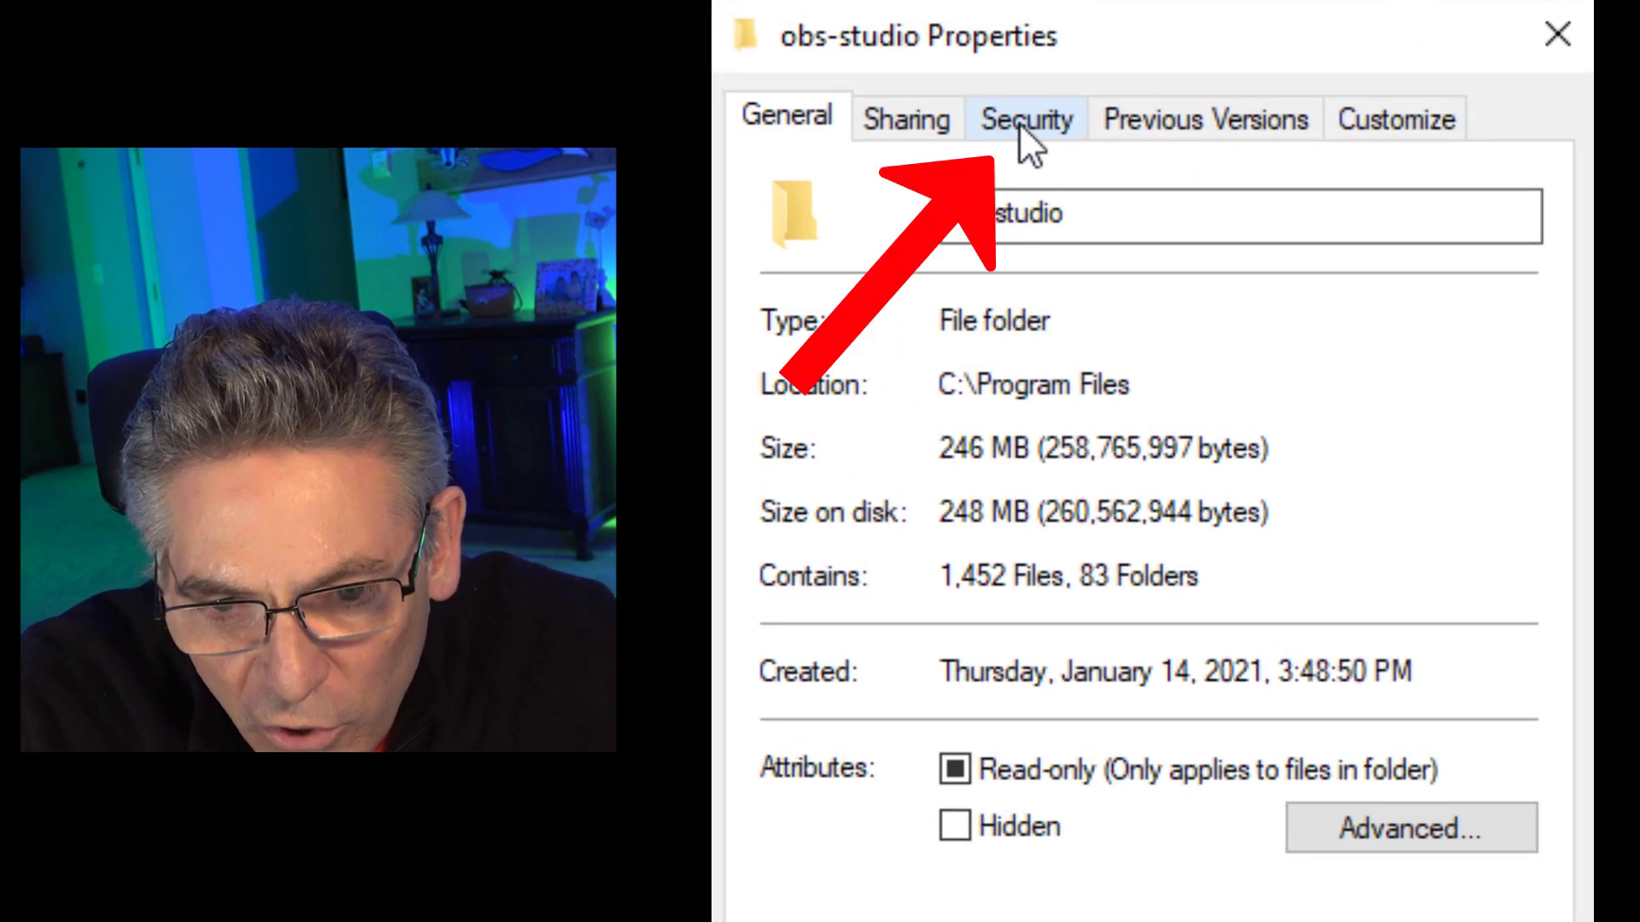
{"action": "left_click", "coordinate": [958, 96]}
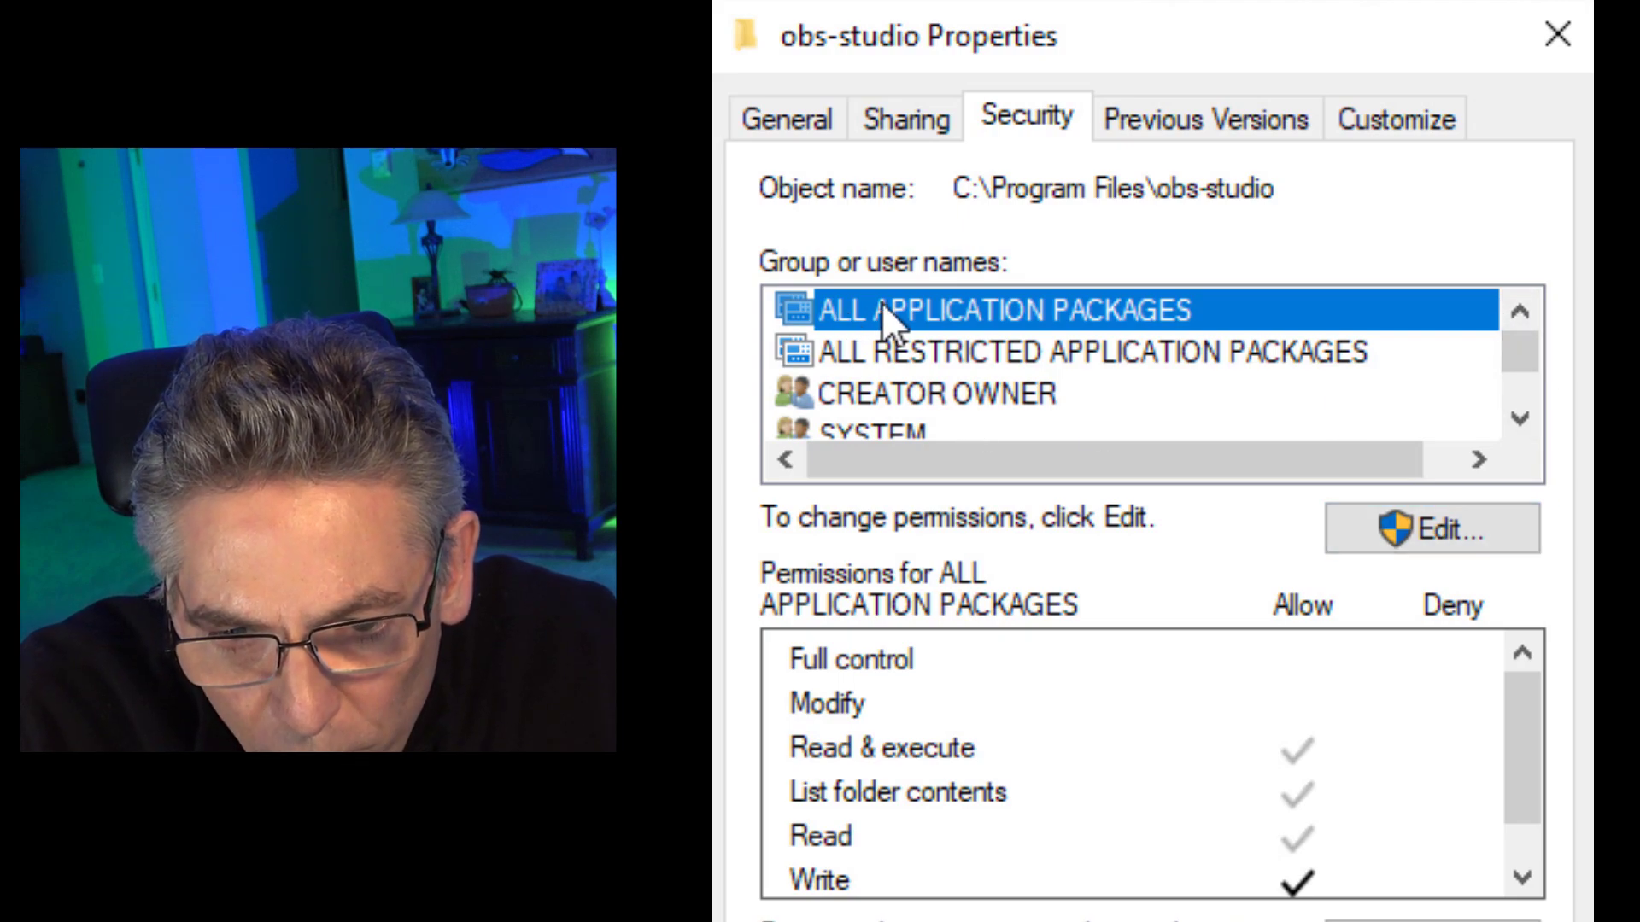
Compare the Administrators group's permissions with the Users group's Read & execute, List, and Read rights.
{"action": "left_click", "coordinate": [1519, 416]}
{"action": "left_click", "coordinate": [1520, 416]}
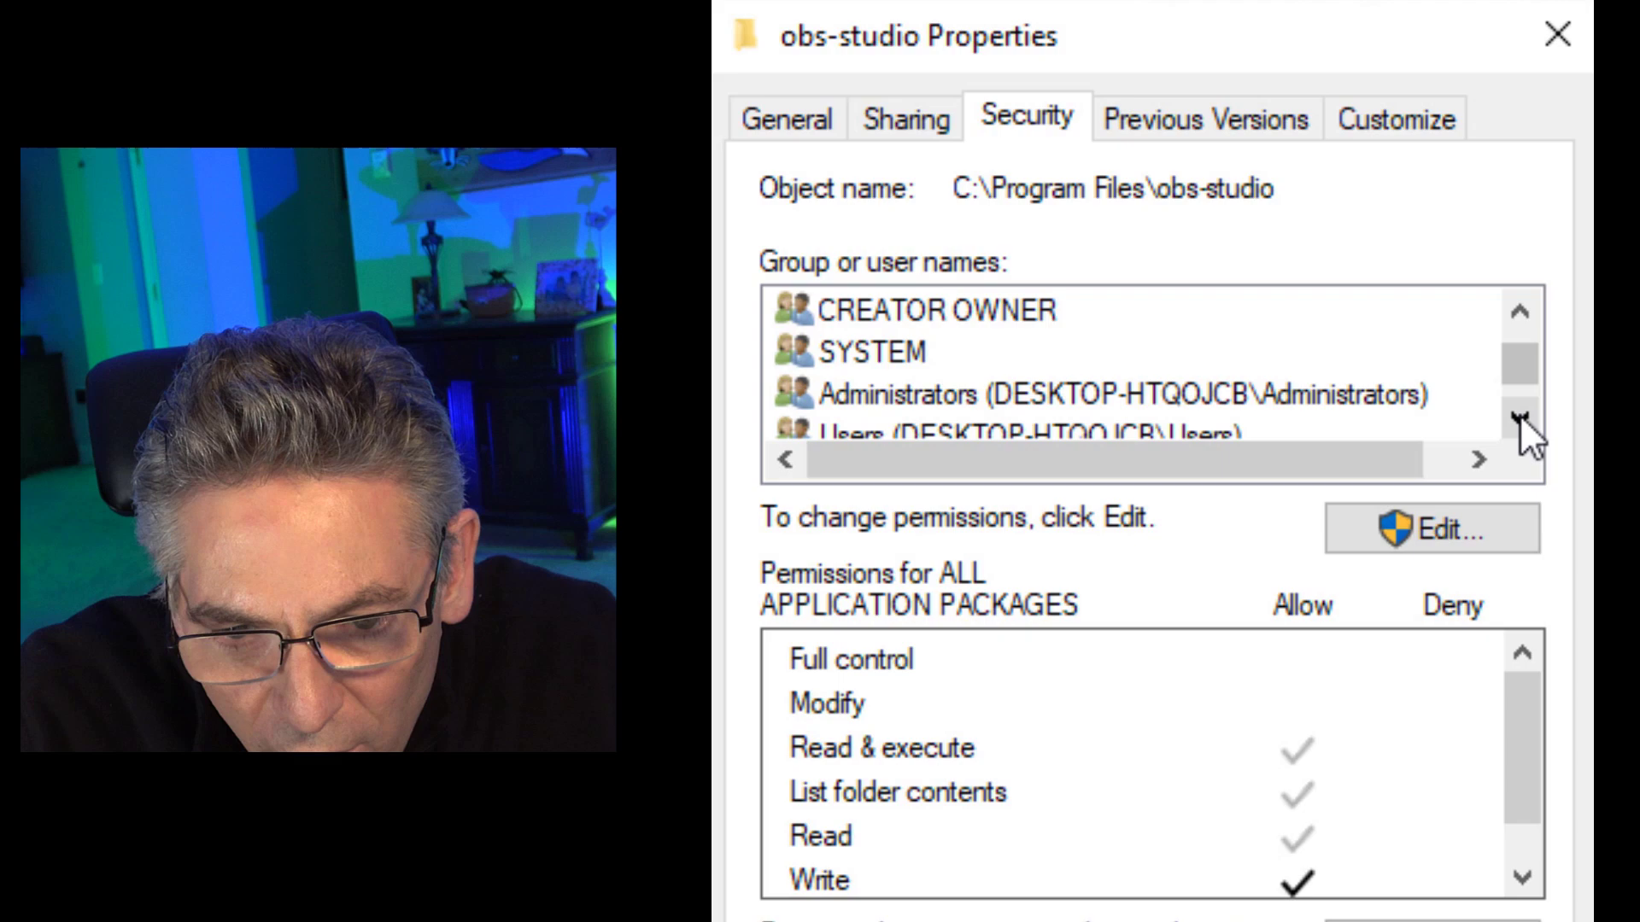
{"action": "left_click", "coordinate": [876, 397]}
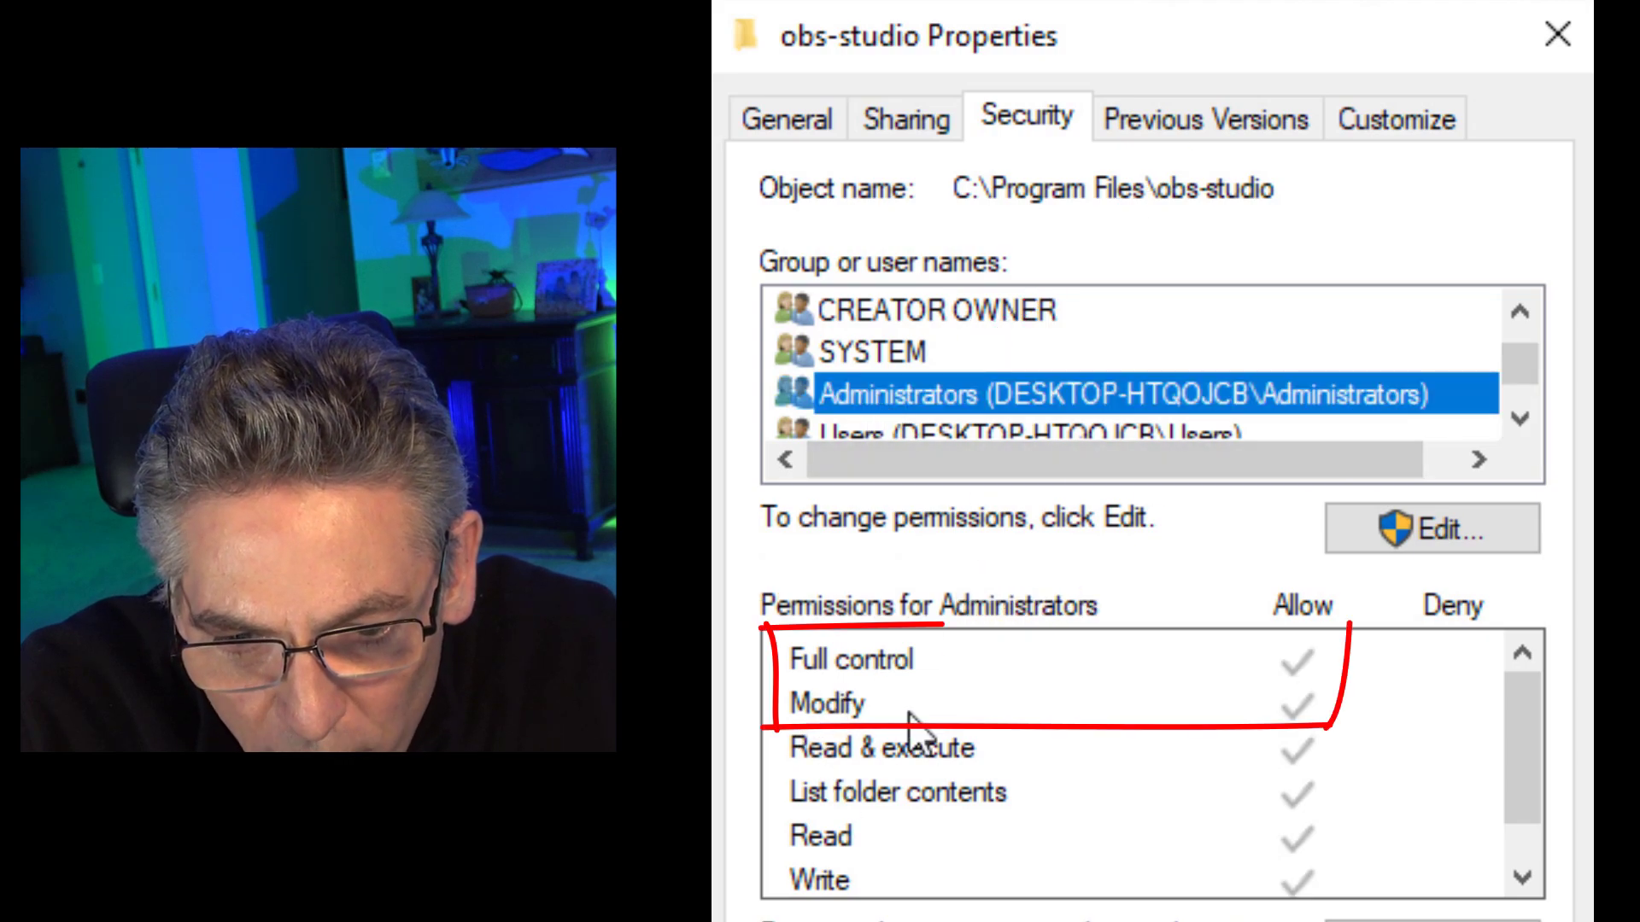
{"action": "left_click", "coordinate": [1530, 866]}
{"action": "scroll", "coordinate": [1485, 811], "scroll_direction": "up", "scroll_amount": 1}
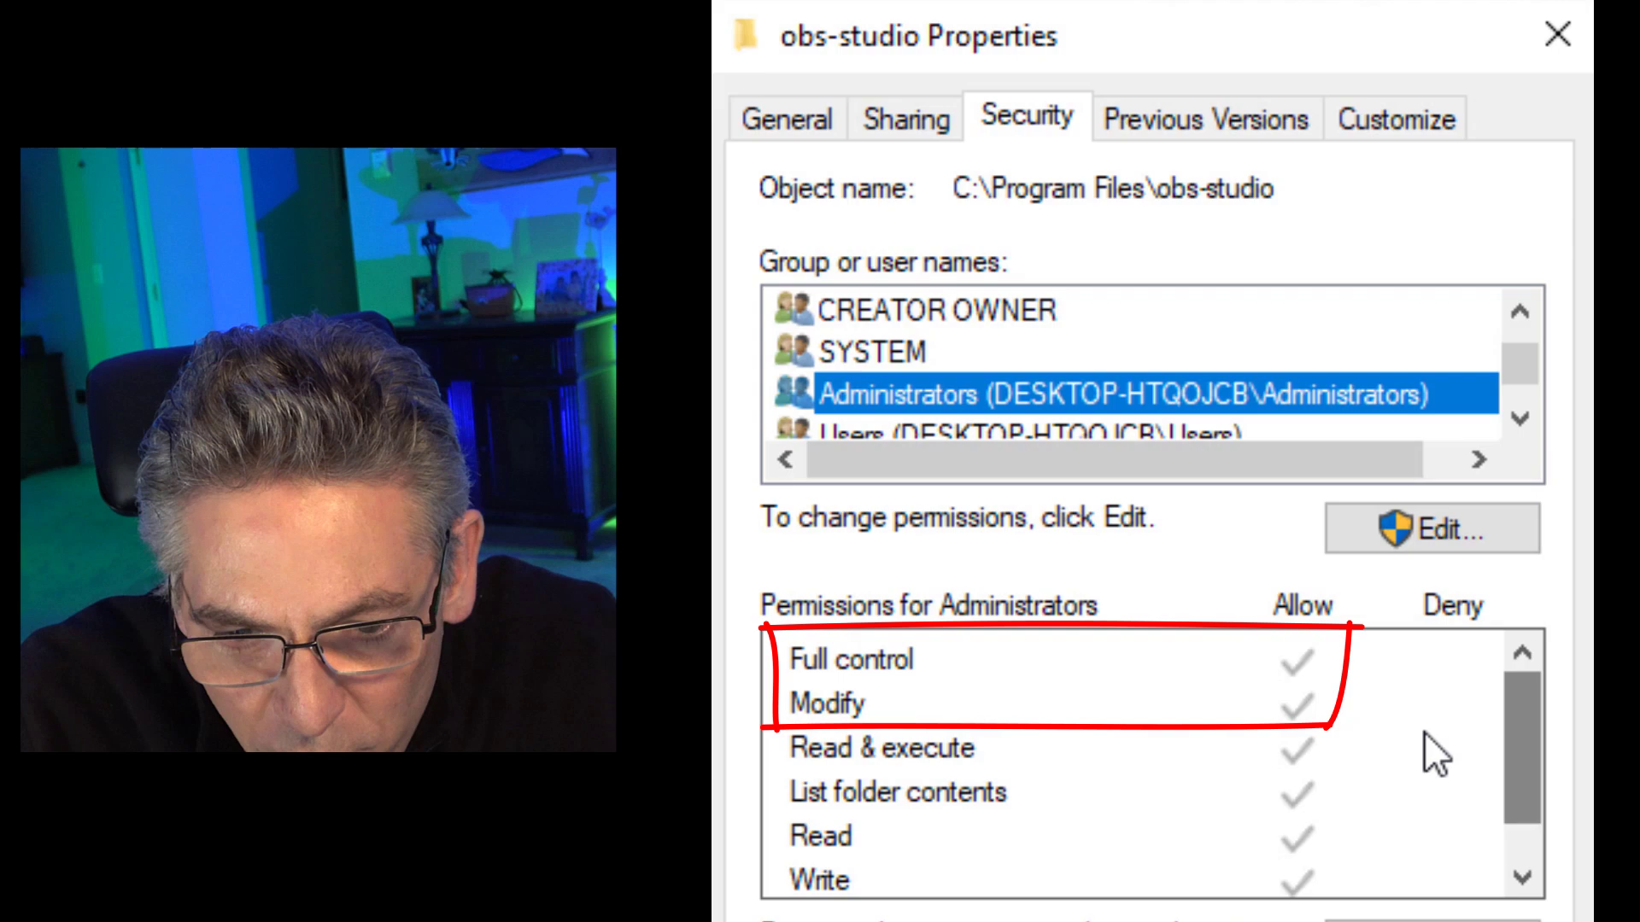
{"action": "left_click", "coordinate": [1522, 418]}
{"action": "left_click", "coordinate": [991, 393]}
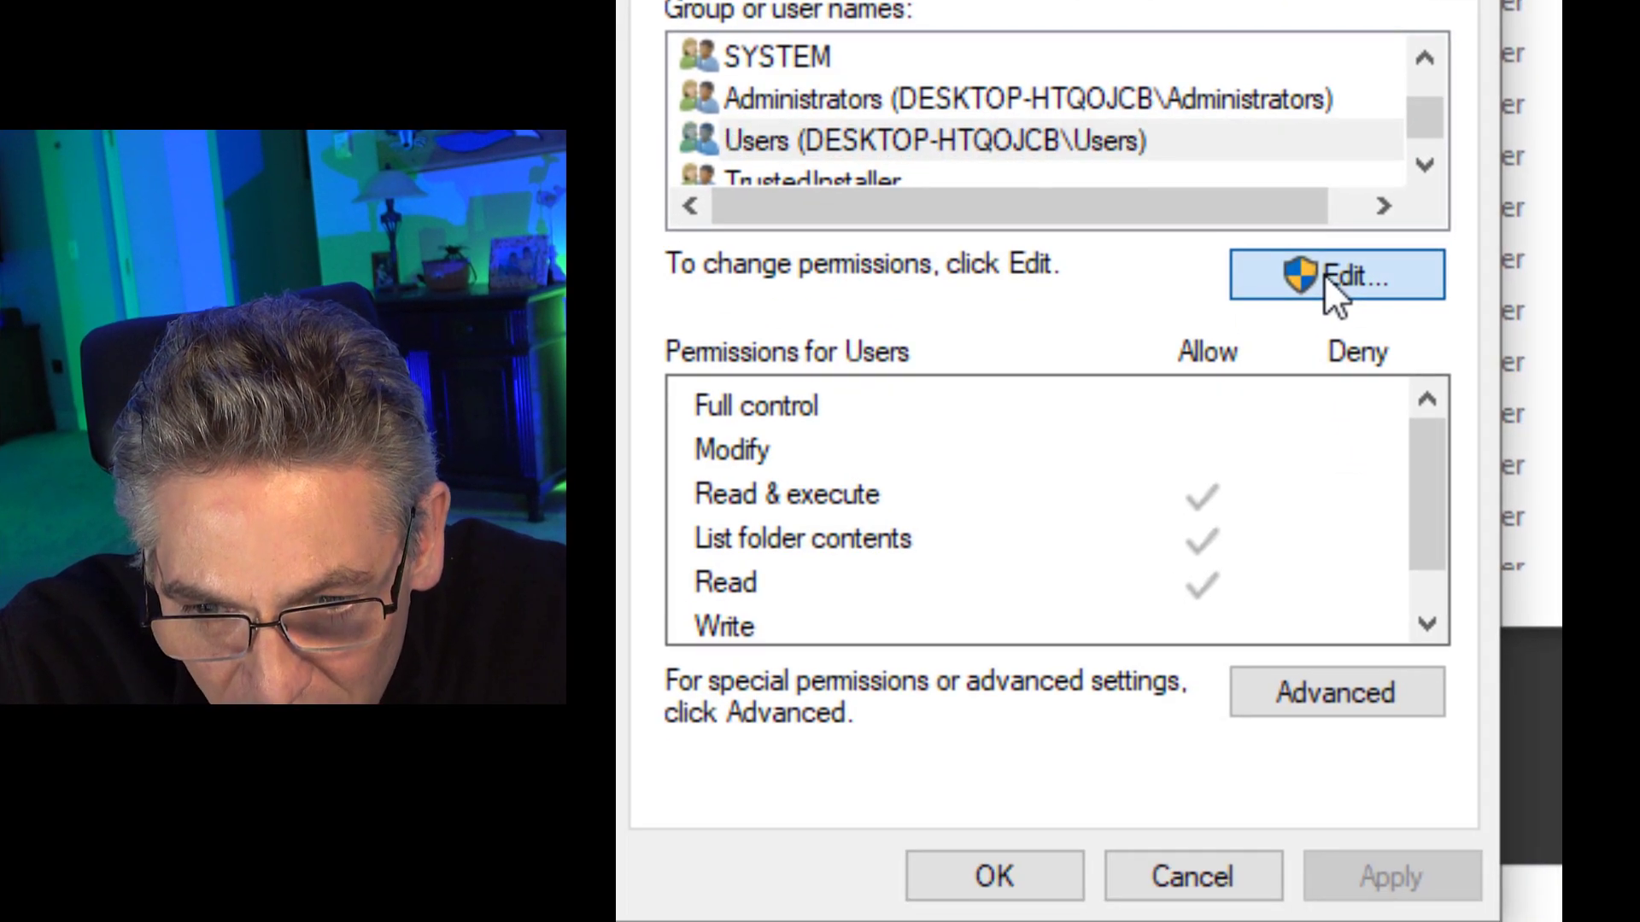
Allow Full control for ALL APPLICATION PACKAGES on the obs-studio folder.
{"action": "left_click", "coordinate": [1404, 531]}
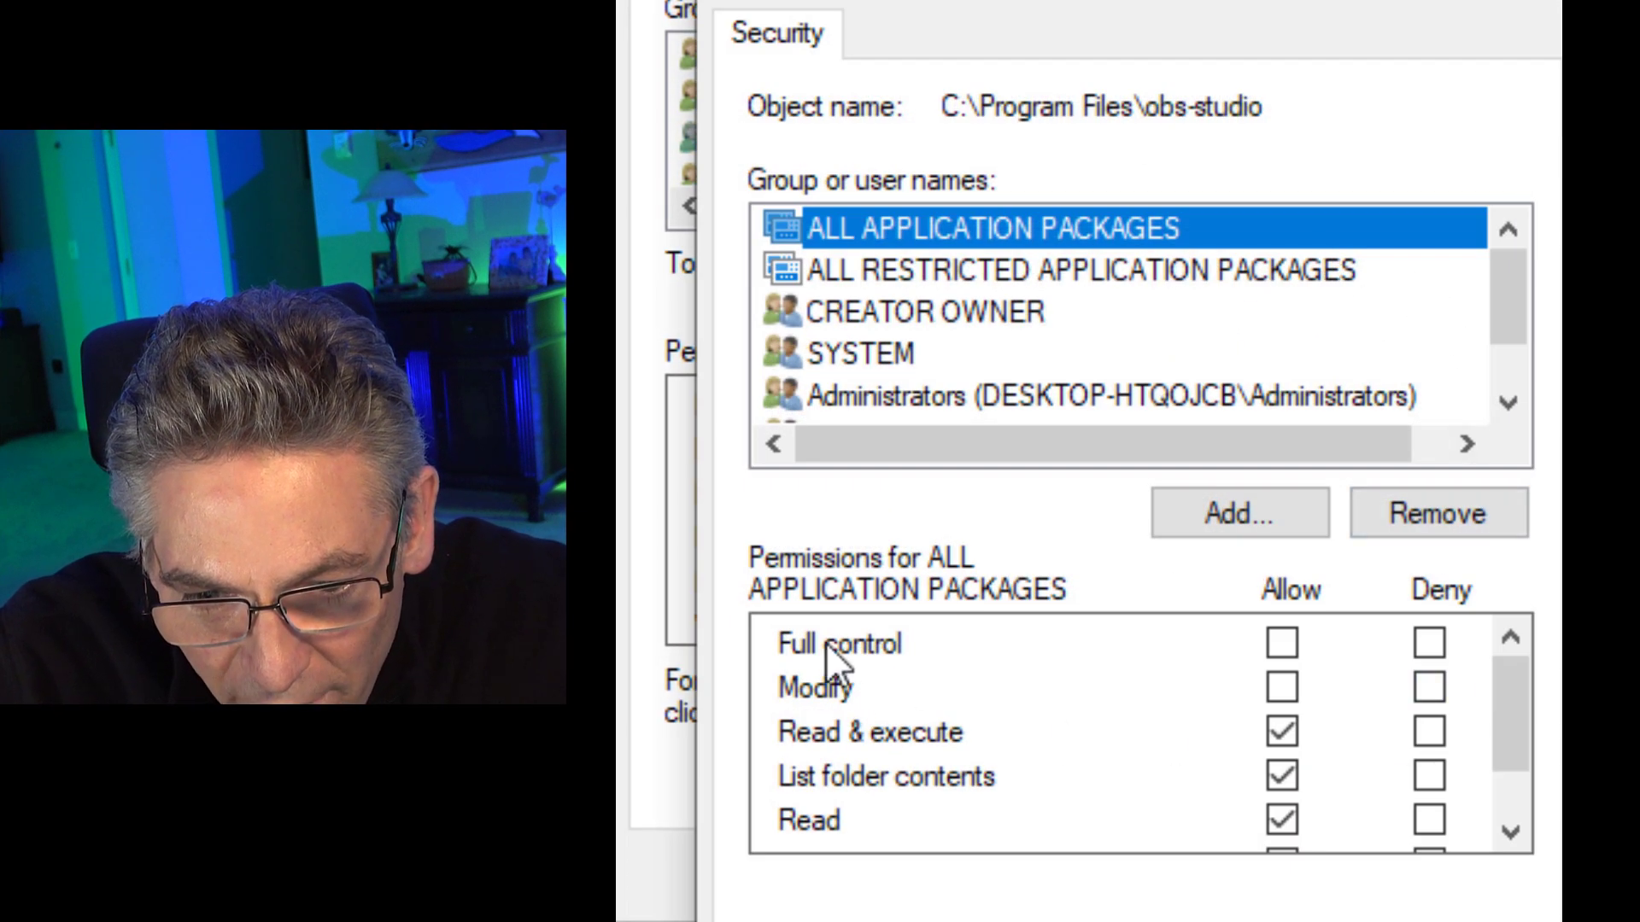
{"action": "left_click", "coordinate": [1282, 642]}
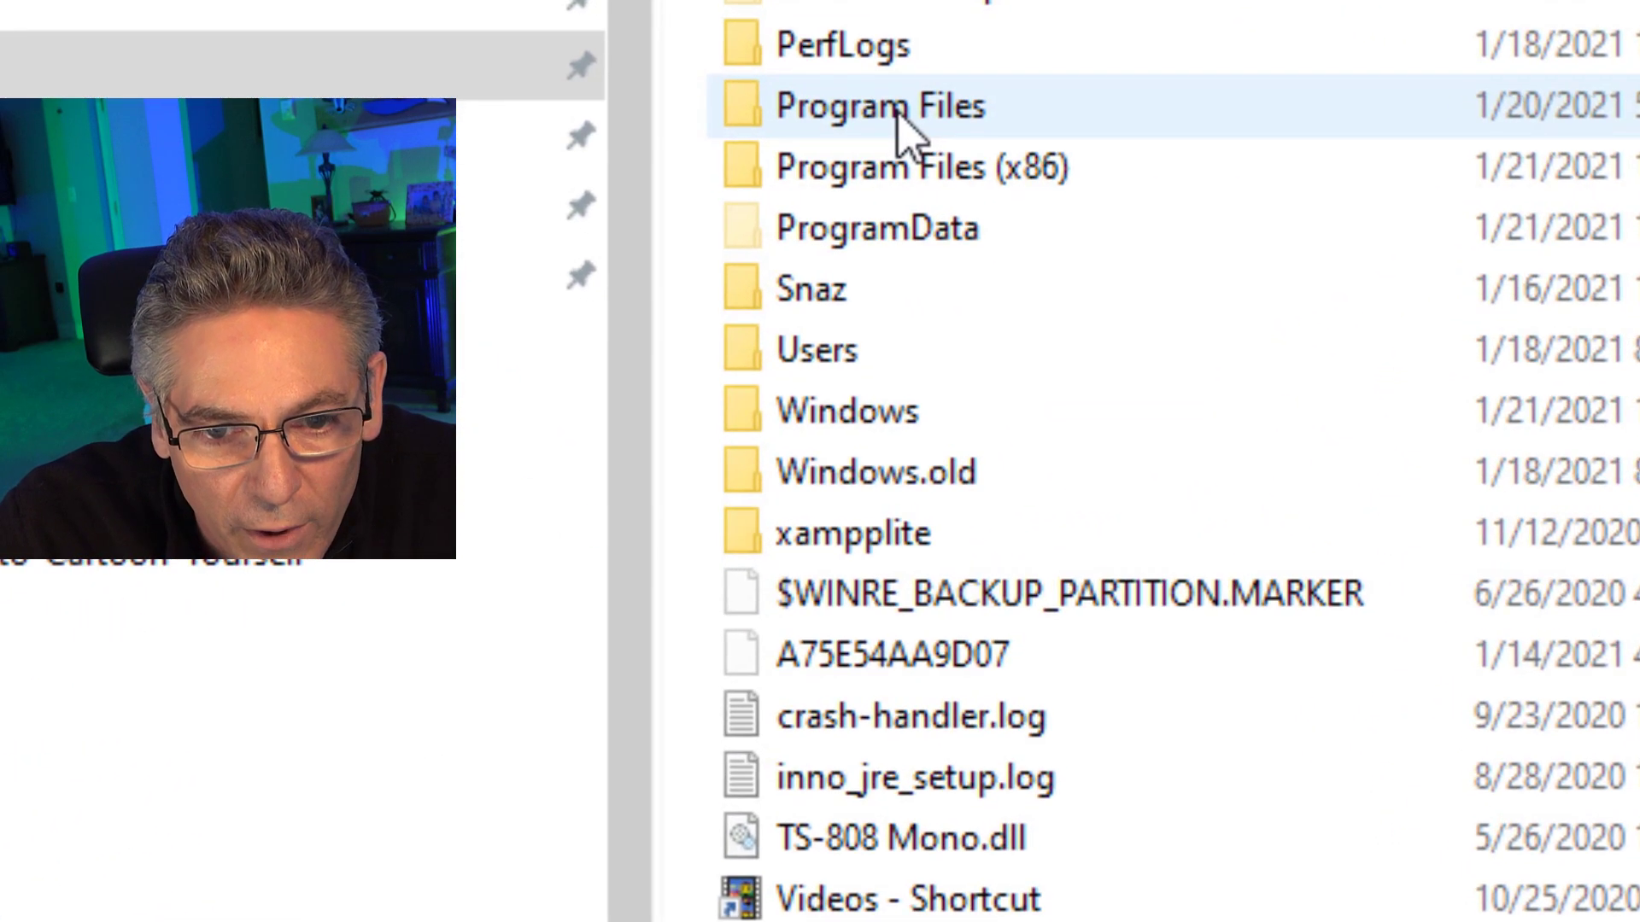
Browse to Program Files\obs-studio\bin\64bit and scroll down to obs64.exe.
{"action": "left_click", "coordinate": [987, 367]}
{"action": "double_click", "coordinate": [904, 128]}
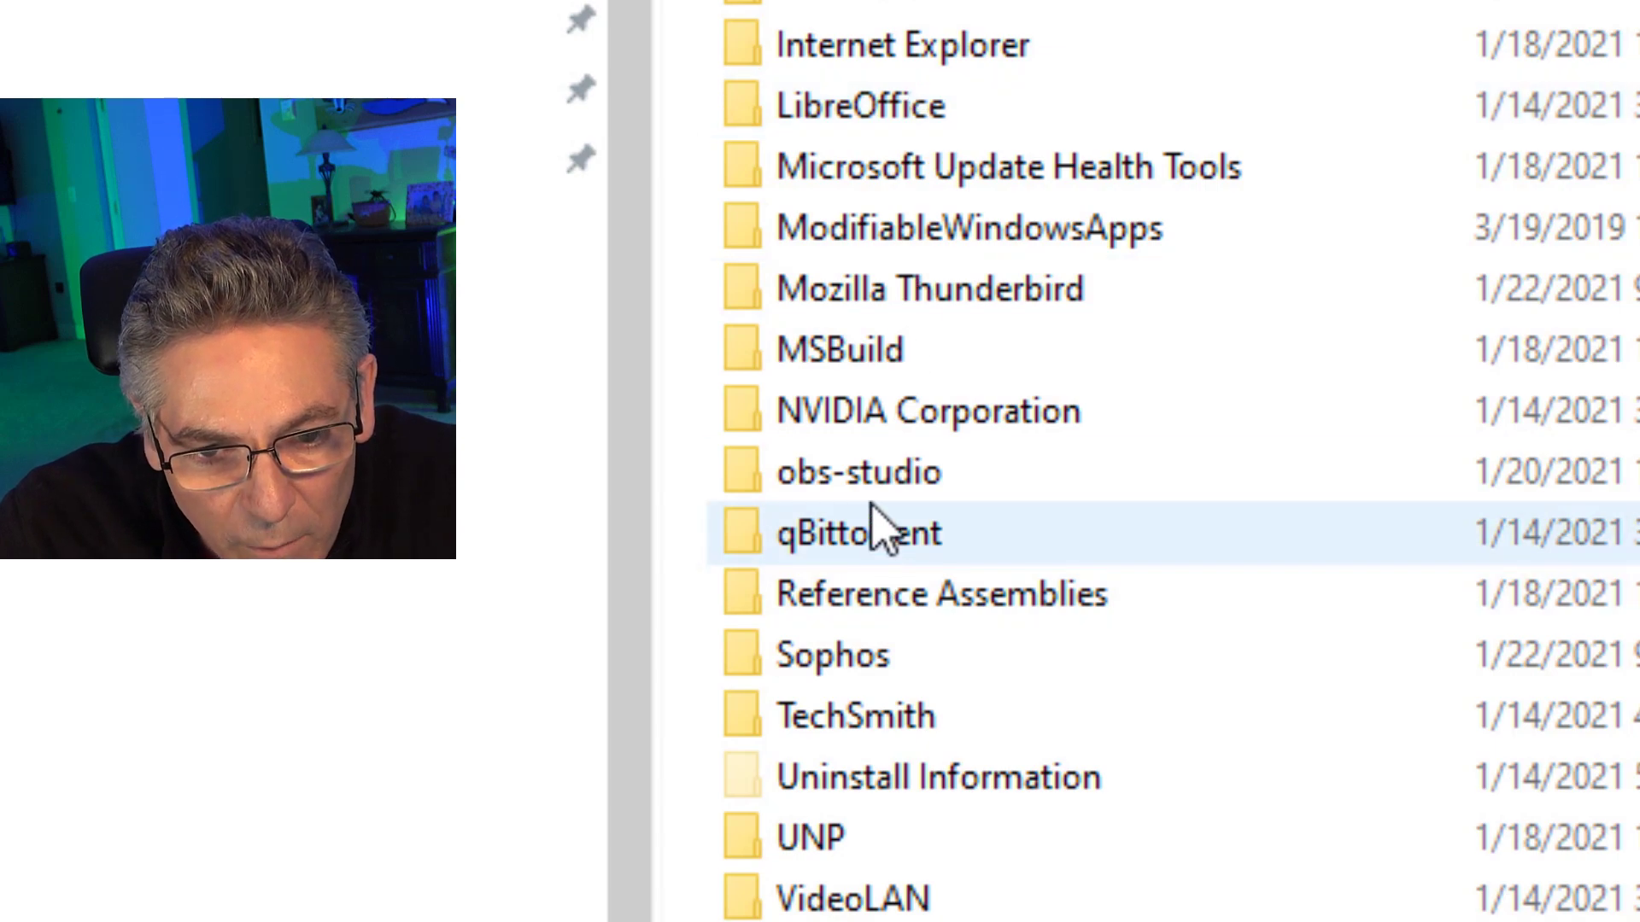
{"action": "left_click", "coordinate": [952, 473]}
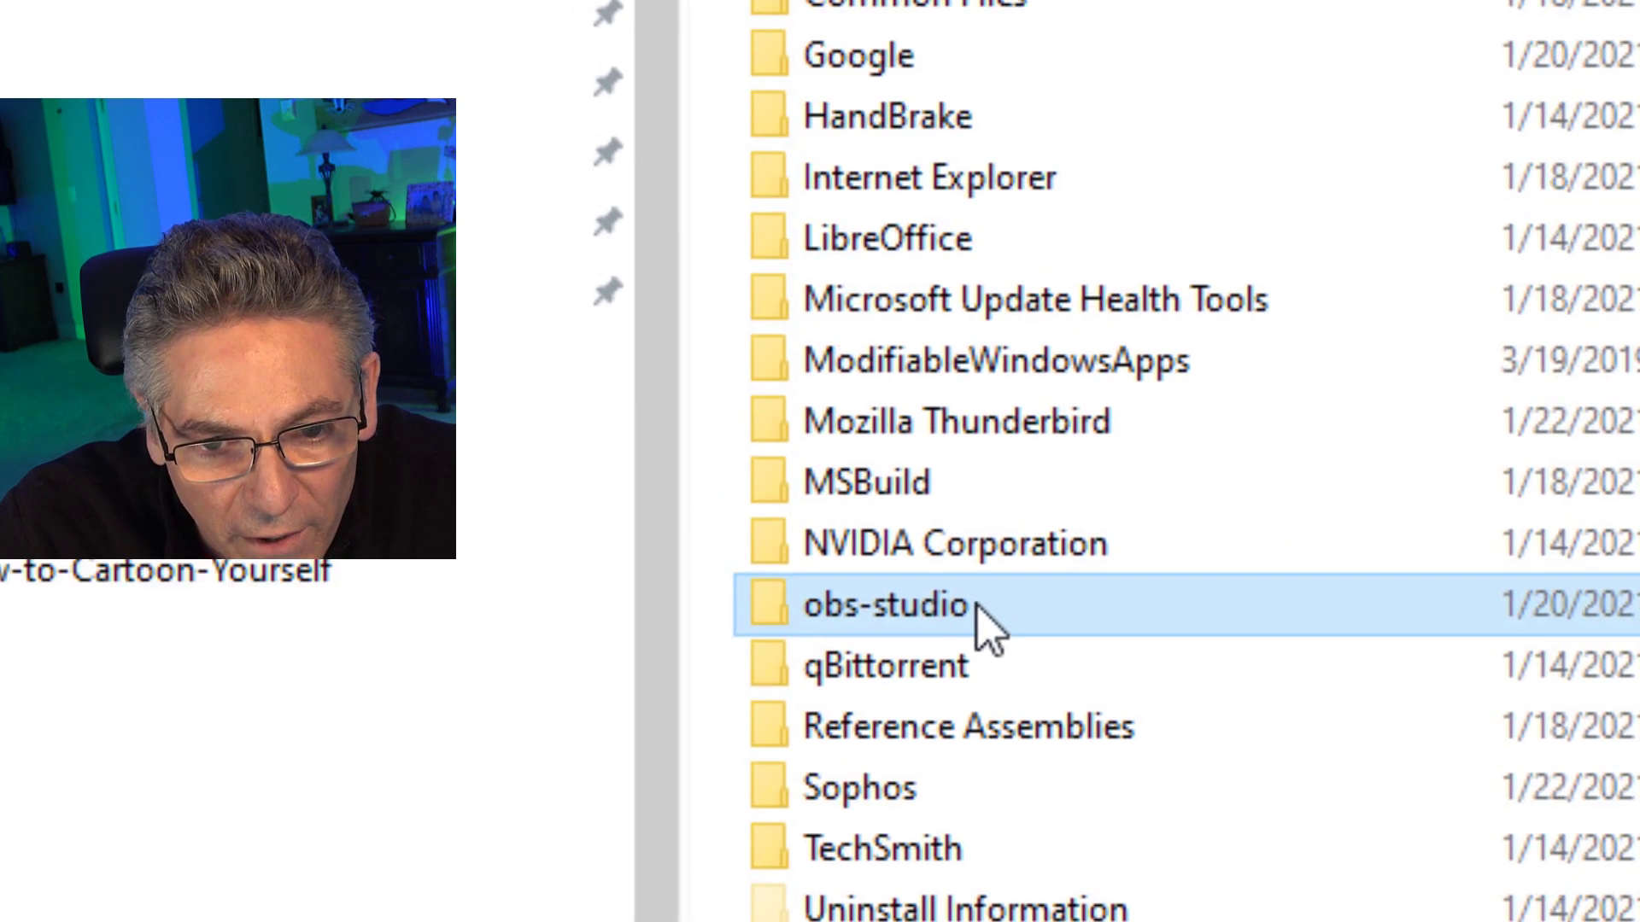
{"action": "double_click", "coordinate": [981, 615]}
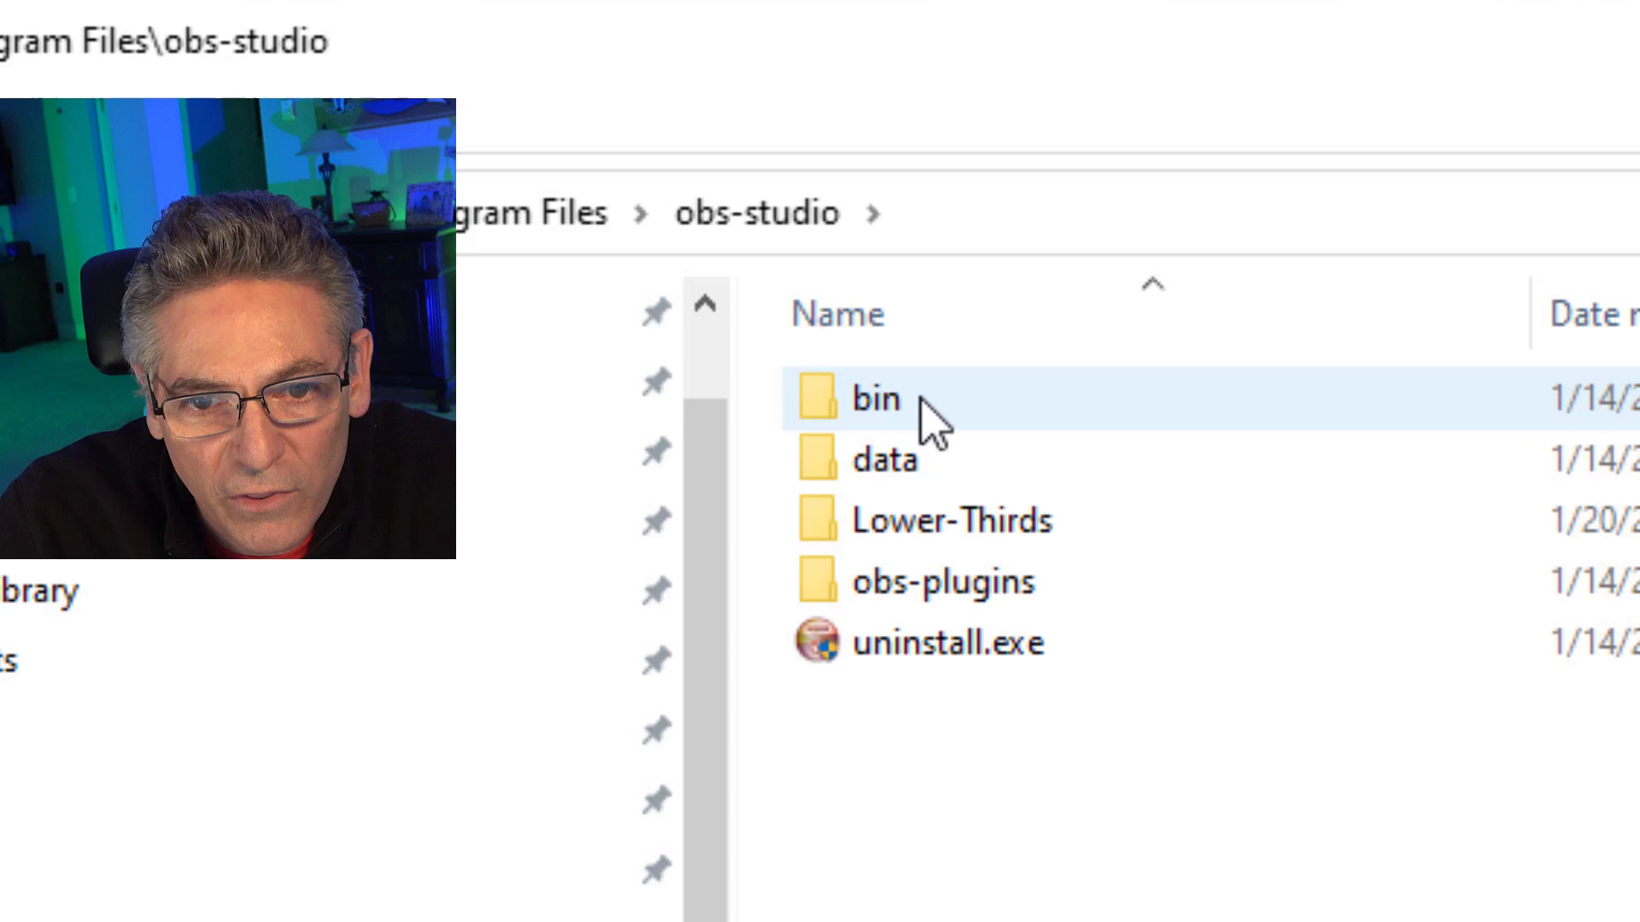
{"action": "double_click", "coordinate": [931, 418]}
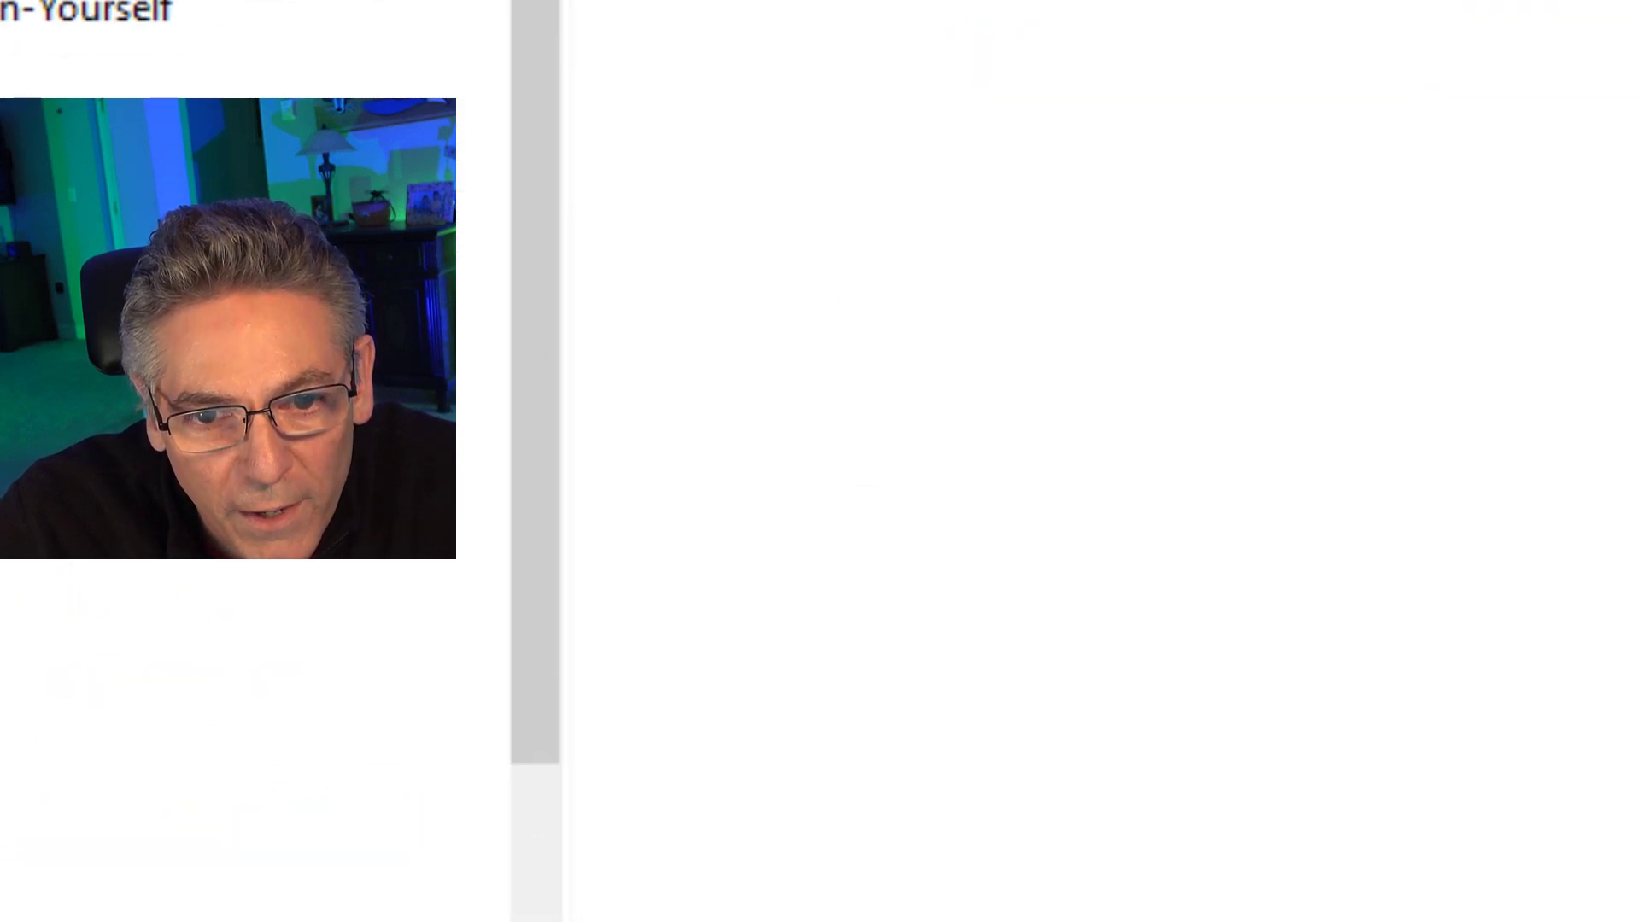
{"action": "scroll", "coordinate": [760, 295], "scroll_direction": "down", "scroll_amount": 4}
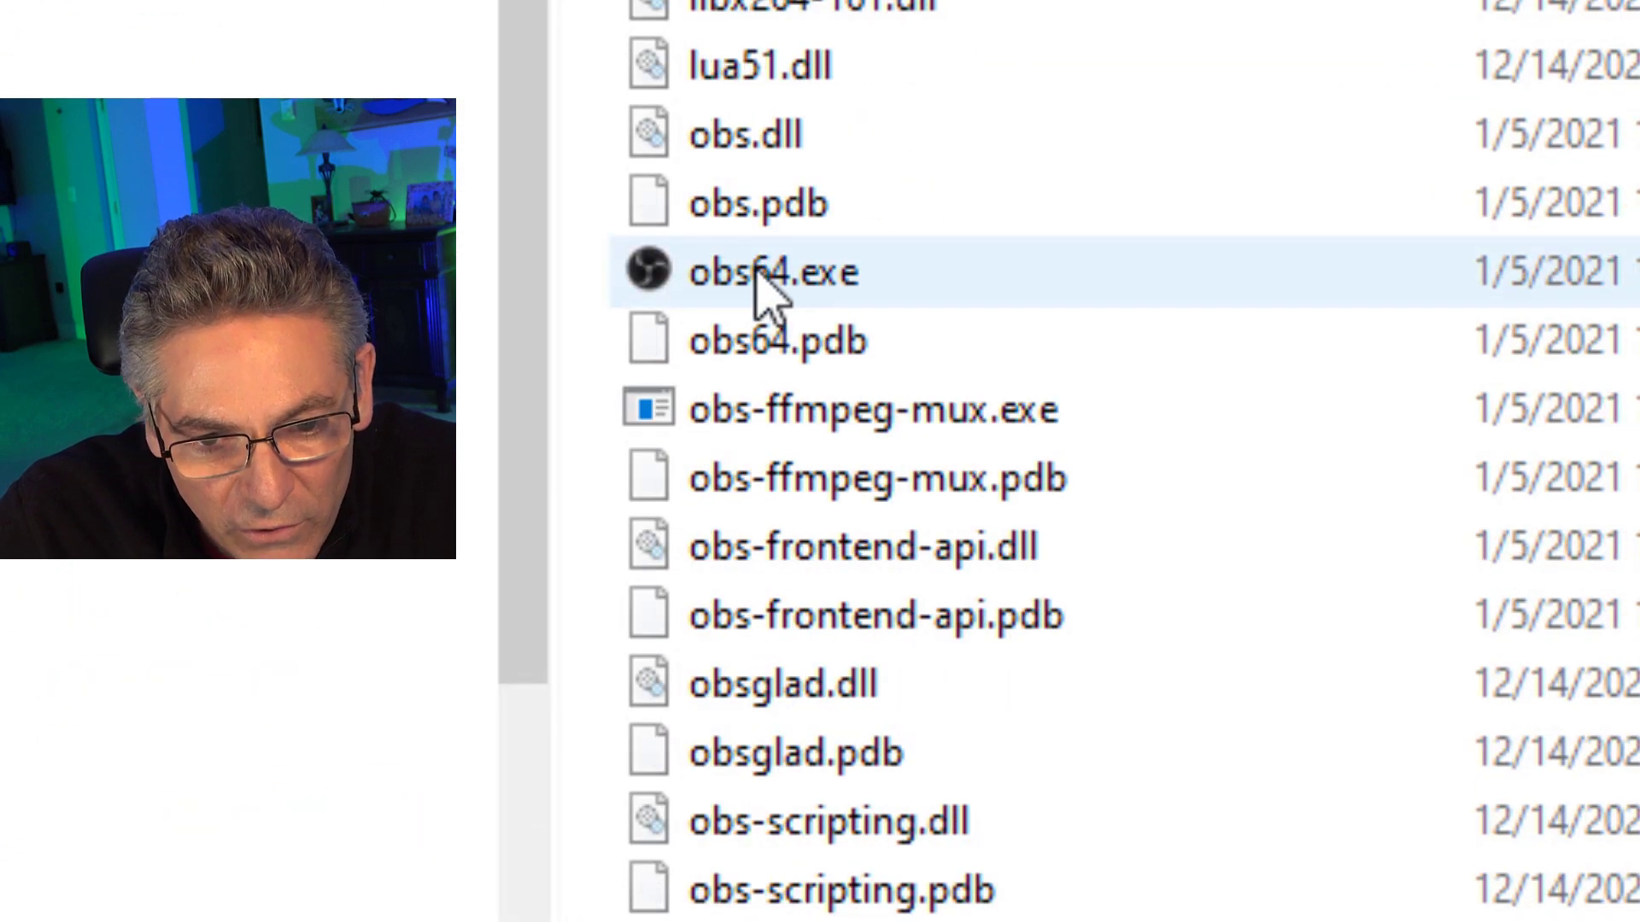
{"action": "mouse_move", "coordinate": [760, 284]}
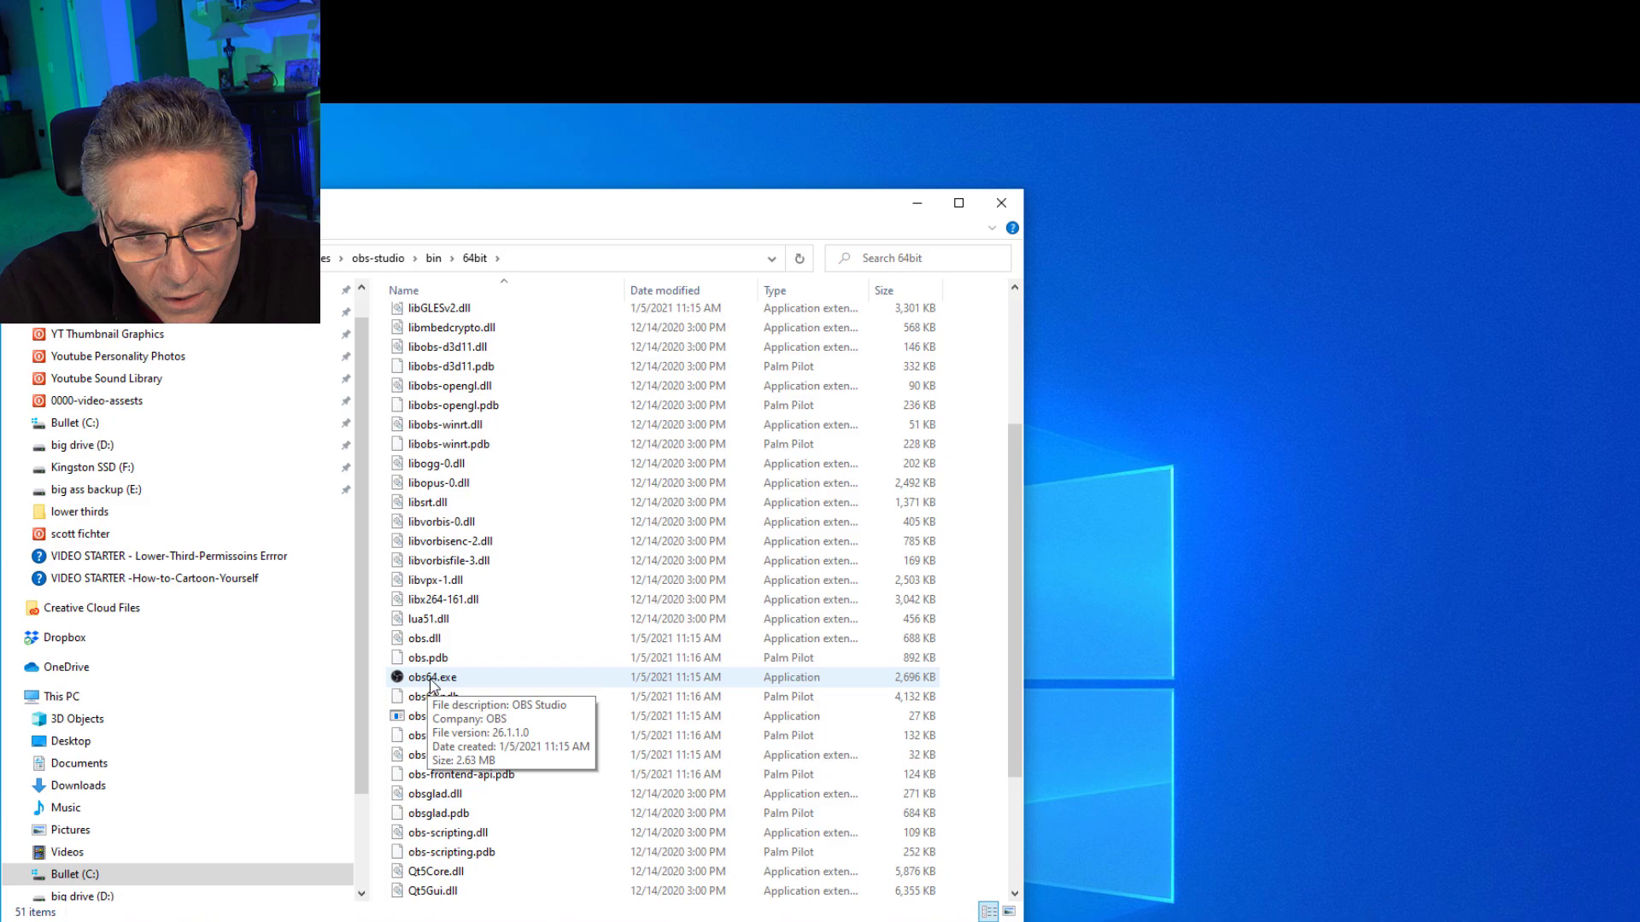
Drag obs64.exe onto the desktop to create 'obs64.exe - Shortcut (2)' and select it.
{"action": "left_click_drag", "start_coordinate": [756, 265], "coordinate": [1639, 0]}
{"action": "left_click_drag", "start_coordinate": [972, 542], "coordinate": [1195, 429]}
{"action": "left_click_drag", "start_coordinate": [841, 521], "coordinate": [842, 521]}
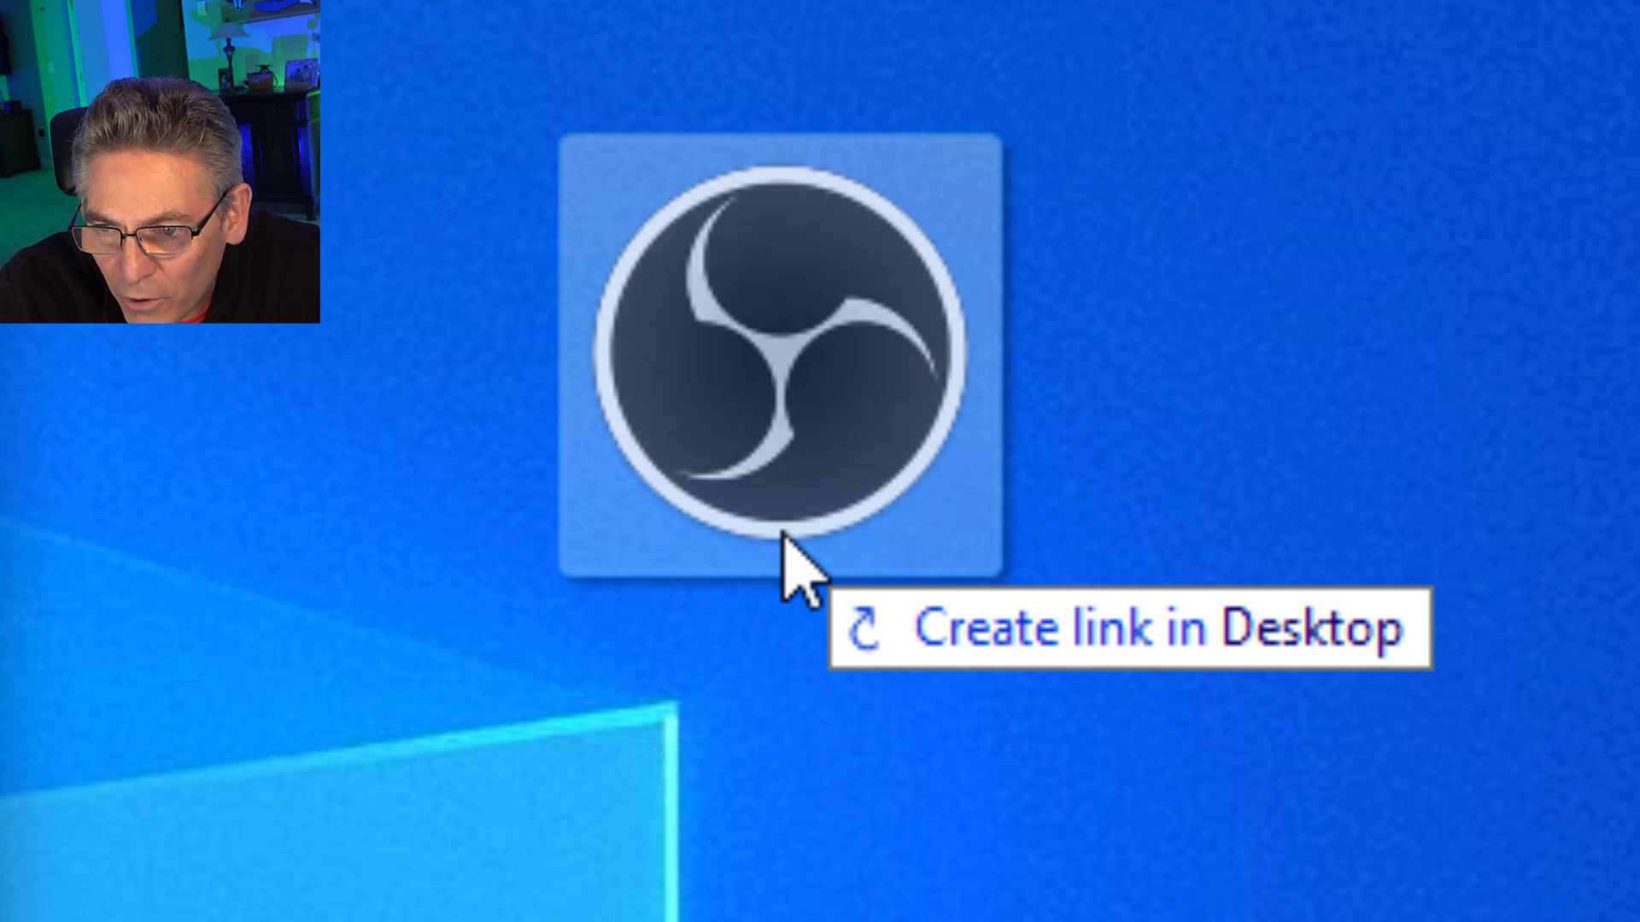
{"action": "left_click_drag", "start_coordinate": [784, 536], "coordinate": [786, 572]}
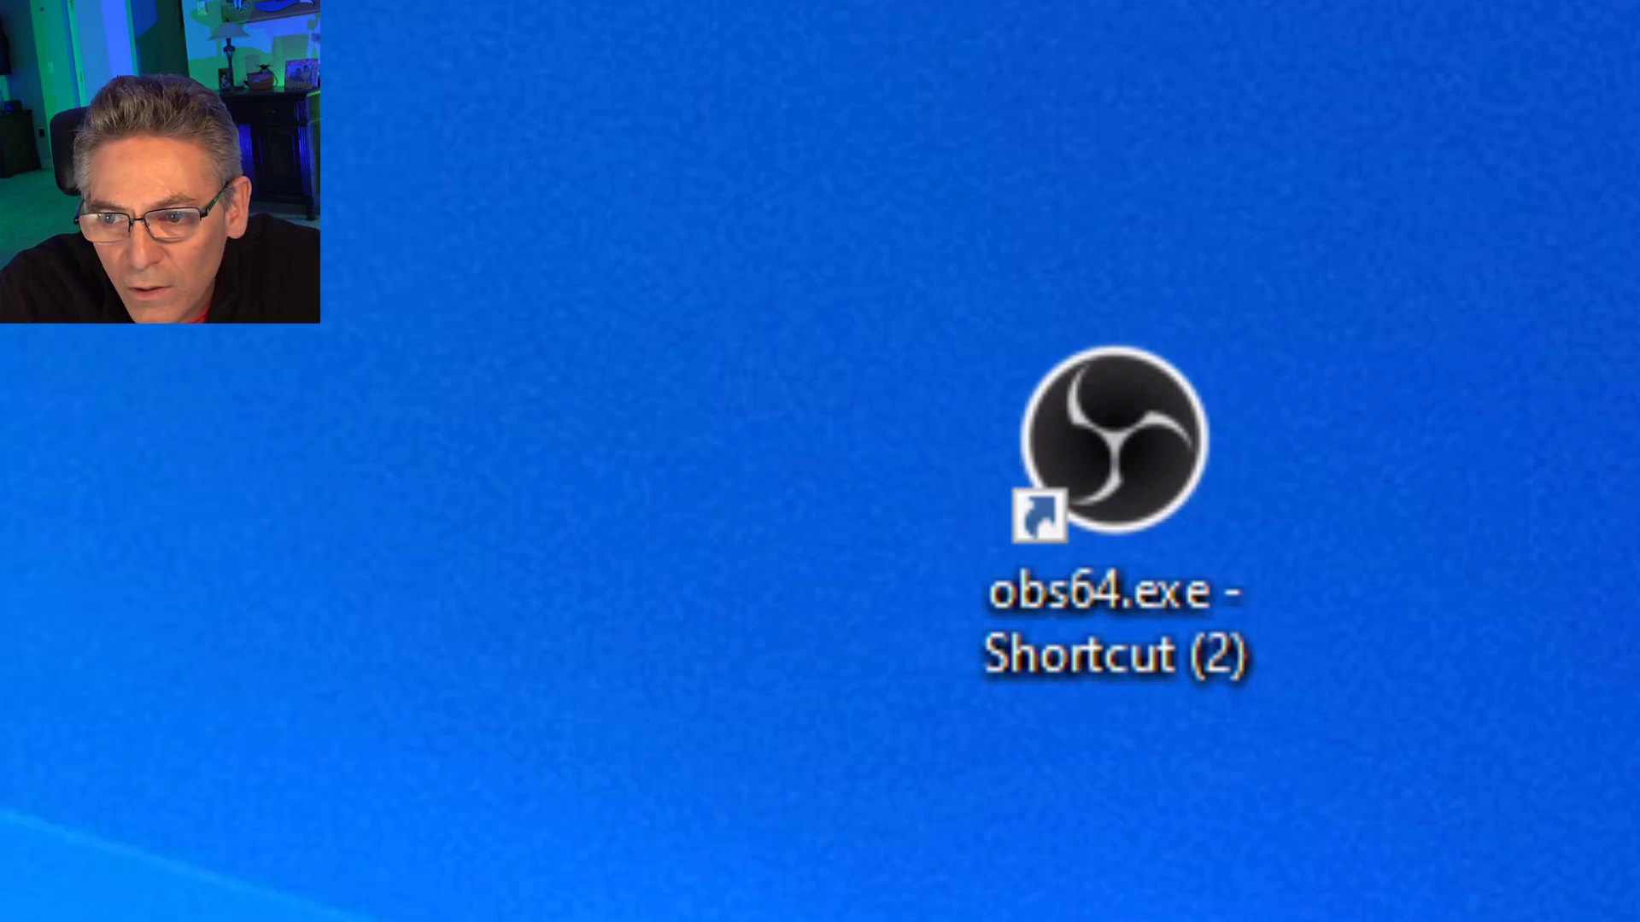
{"action": "left_click", "coordinate": [1123, 461]}
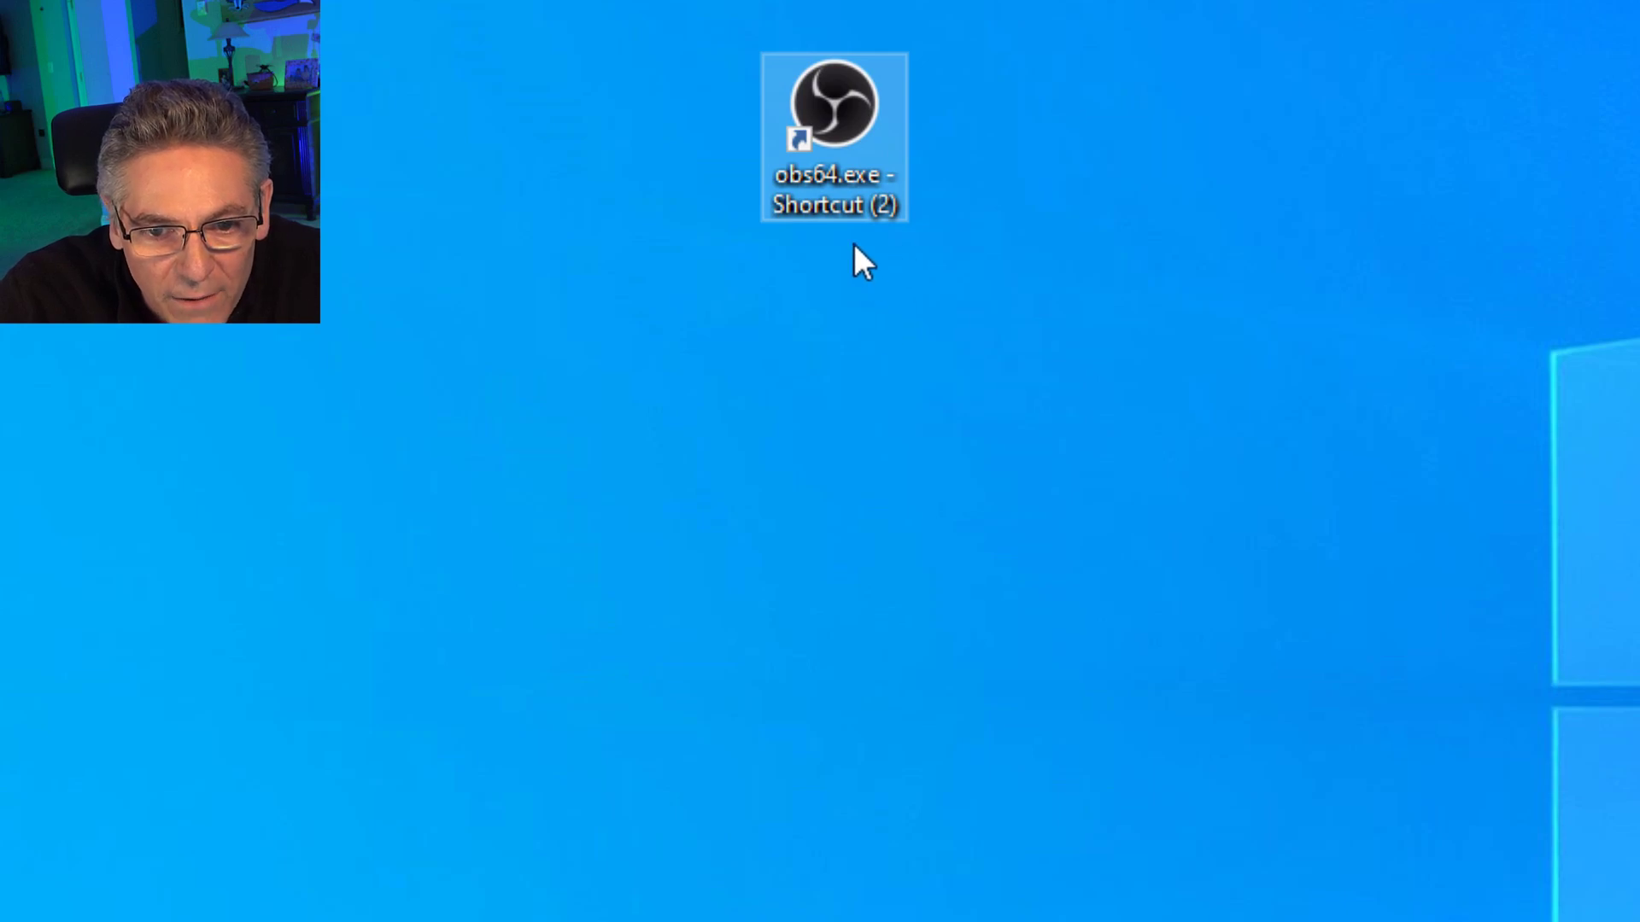
Turn on Run as administrator in the OBS shortcut's advanced properties, then apply and close.
{"action": "right_click", "coordinate": [833, 93]}
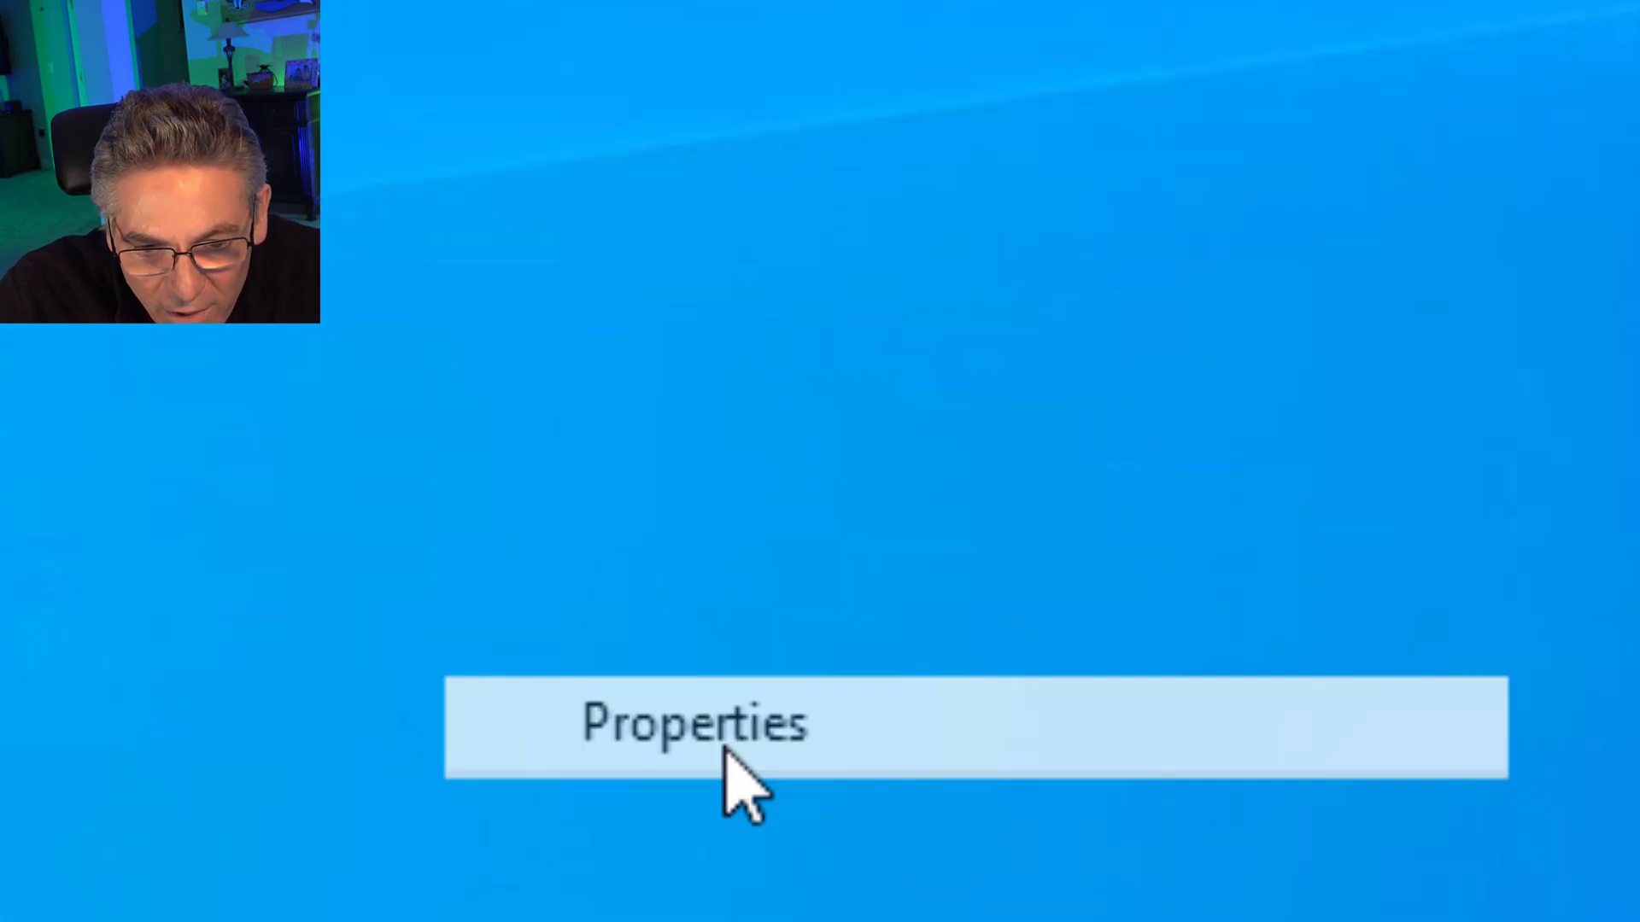
{"action": "left_click", "coordinate": [726, 750]}
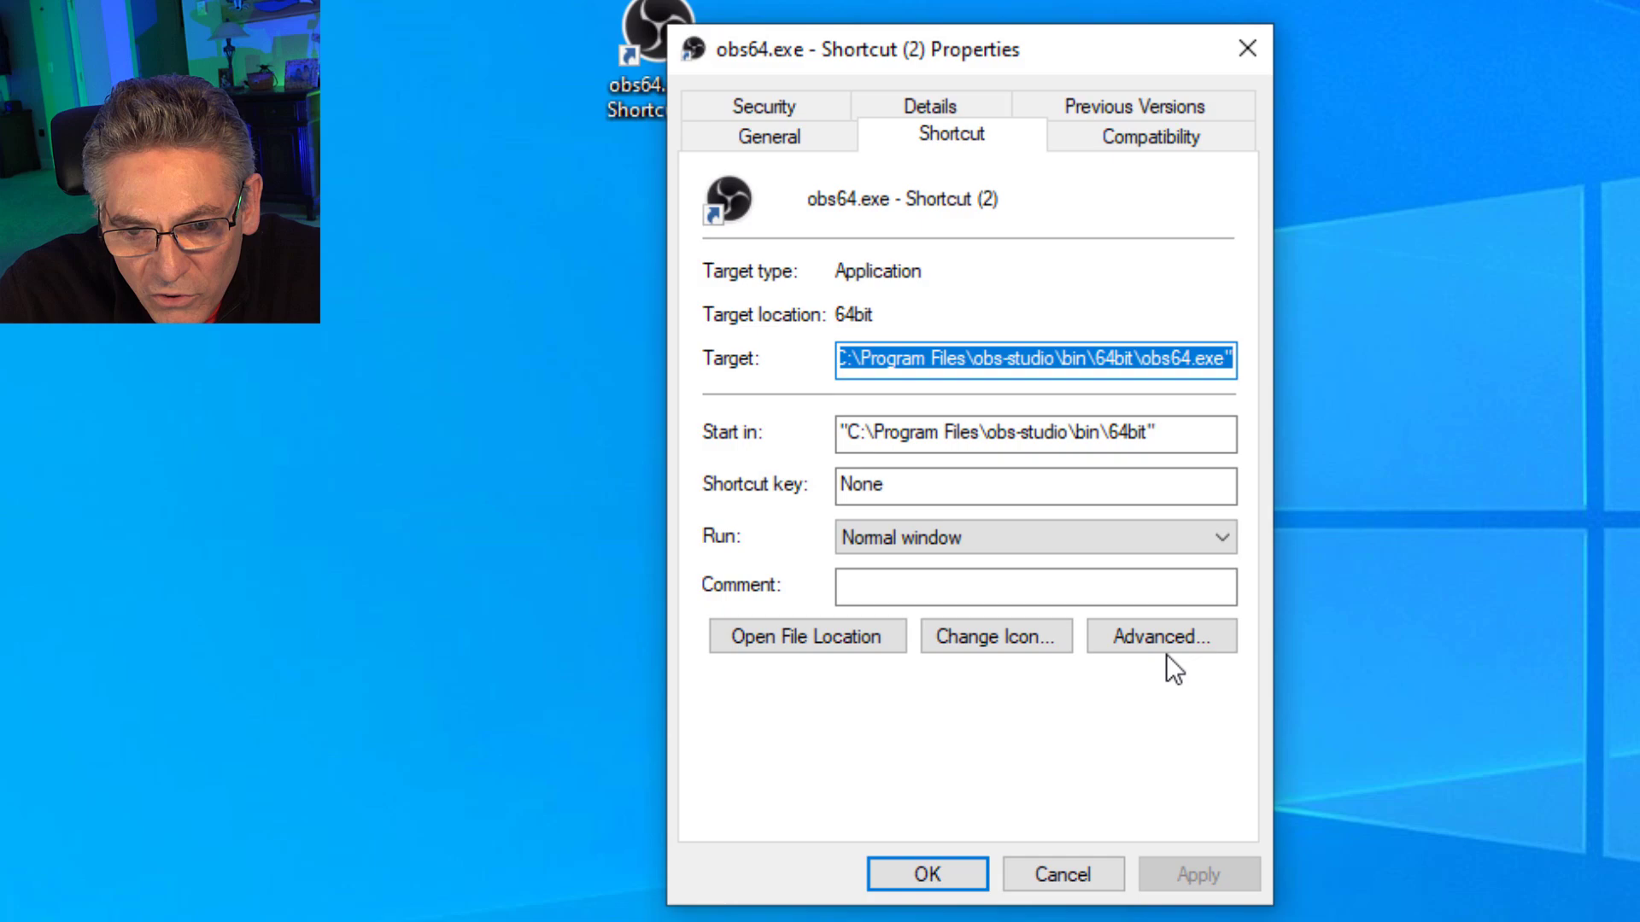
{"action": "left_click", "coordinate": [1172, 641]}
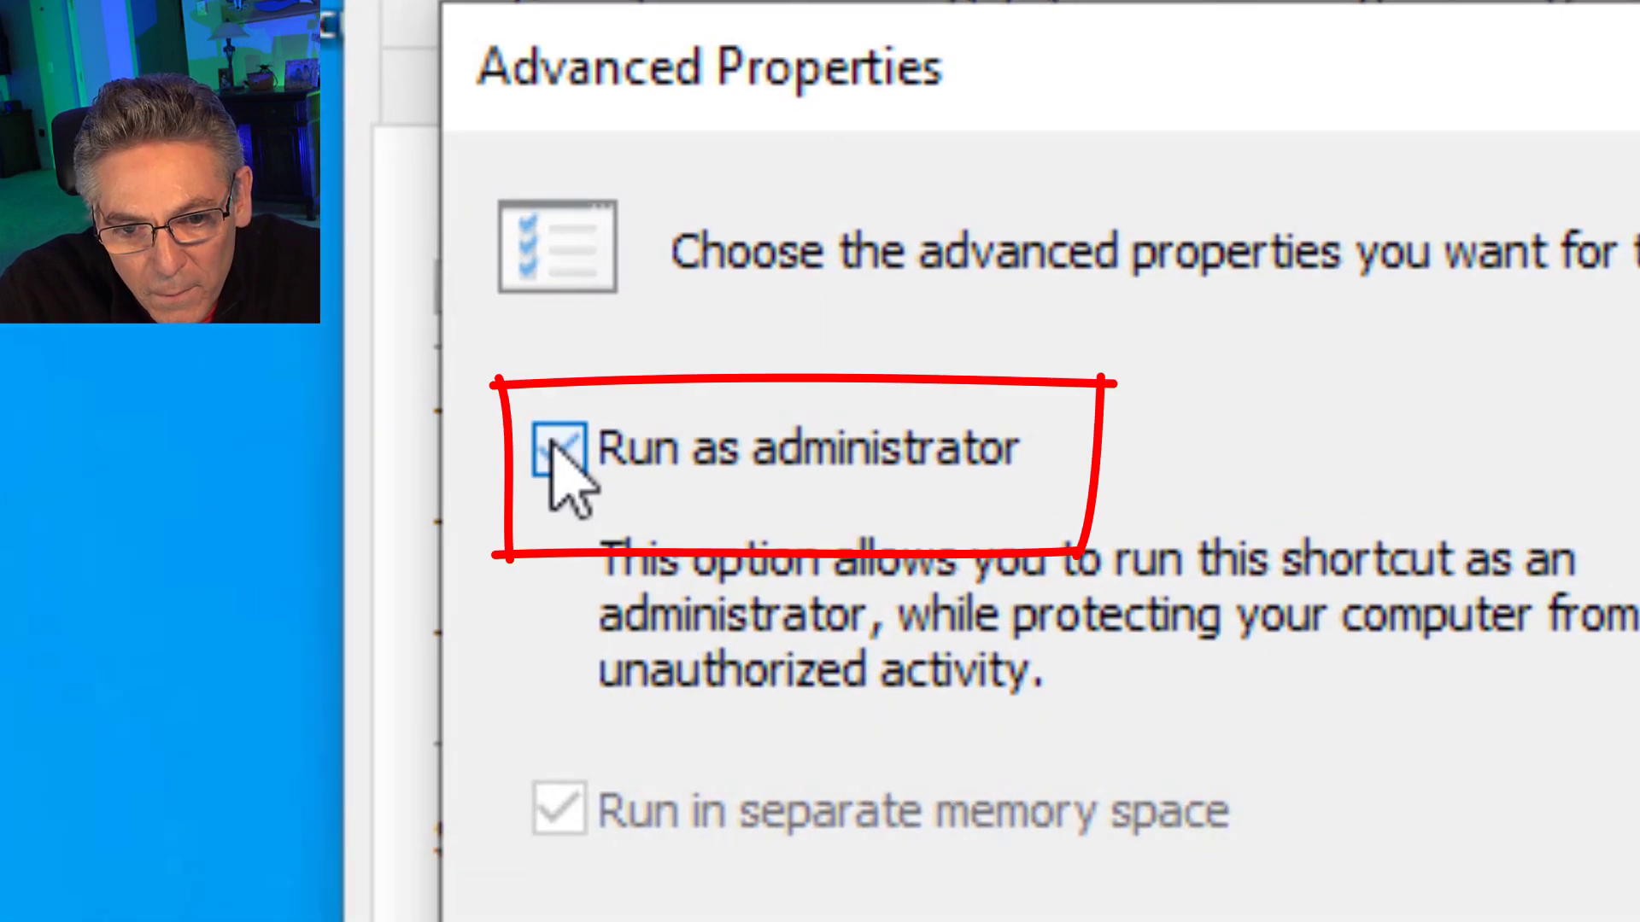
{"action": "key", "text": "Return"}
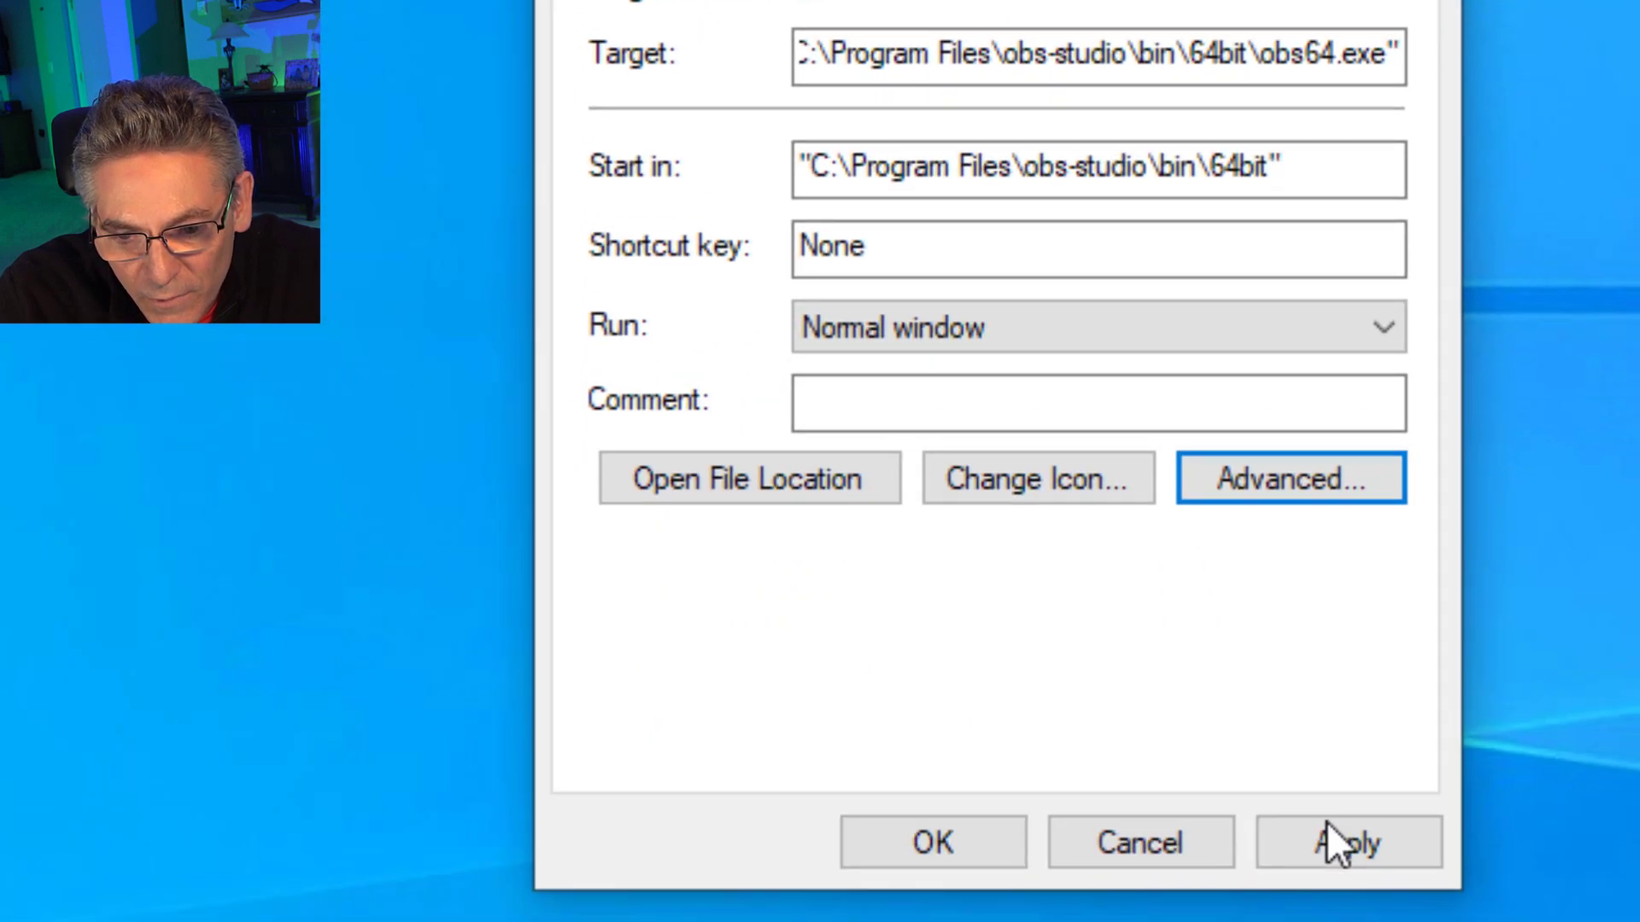
{"action": "left_click", "coordinate": [1329, 838]}
{"action": "left_click", "coordinate": [946, 857]}
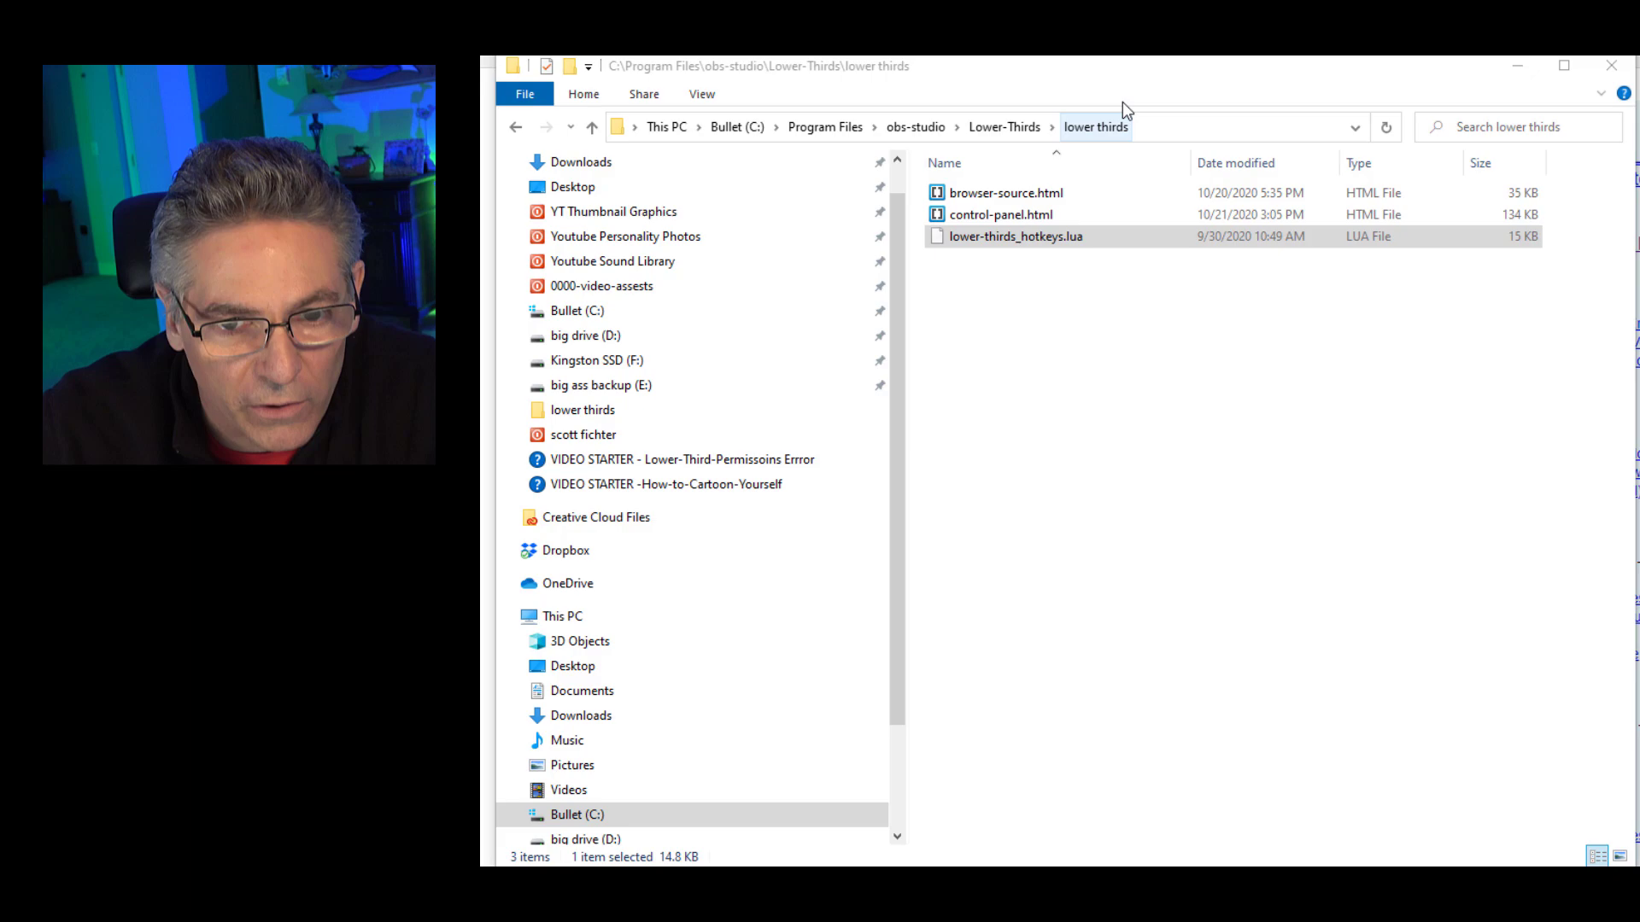
Browse to C:\Program Files\obs-studio\Lower-Thirds\lower thirds.
{"action": "left_click", "coordinate": [735, 128]}
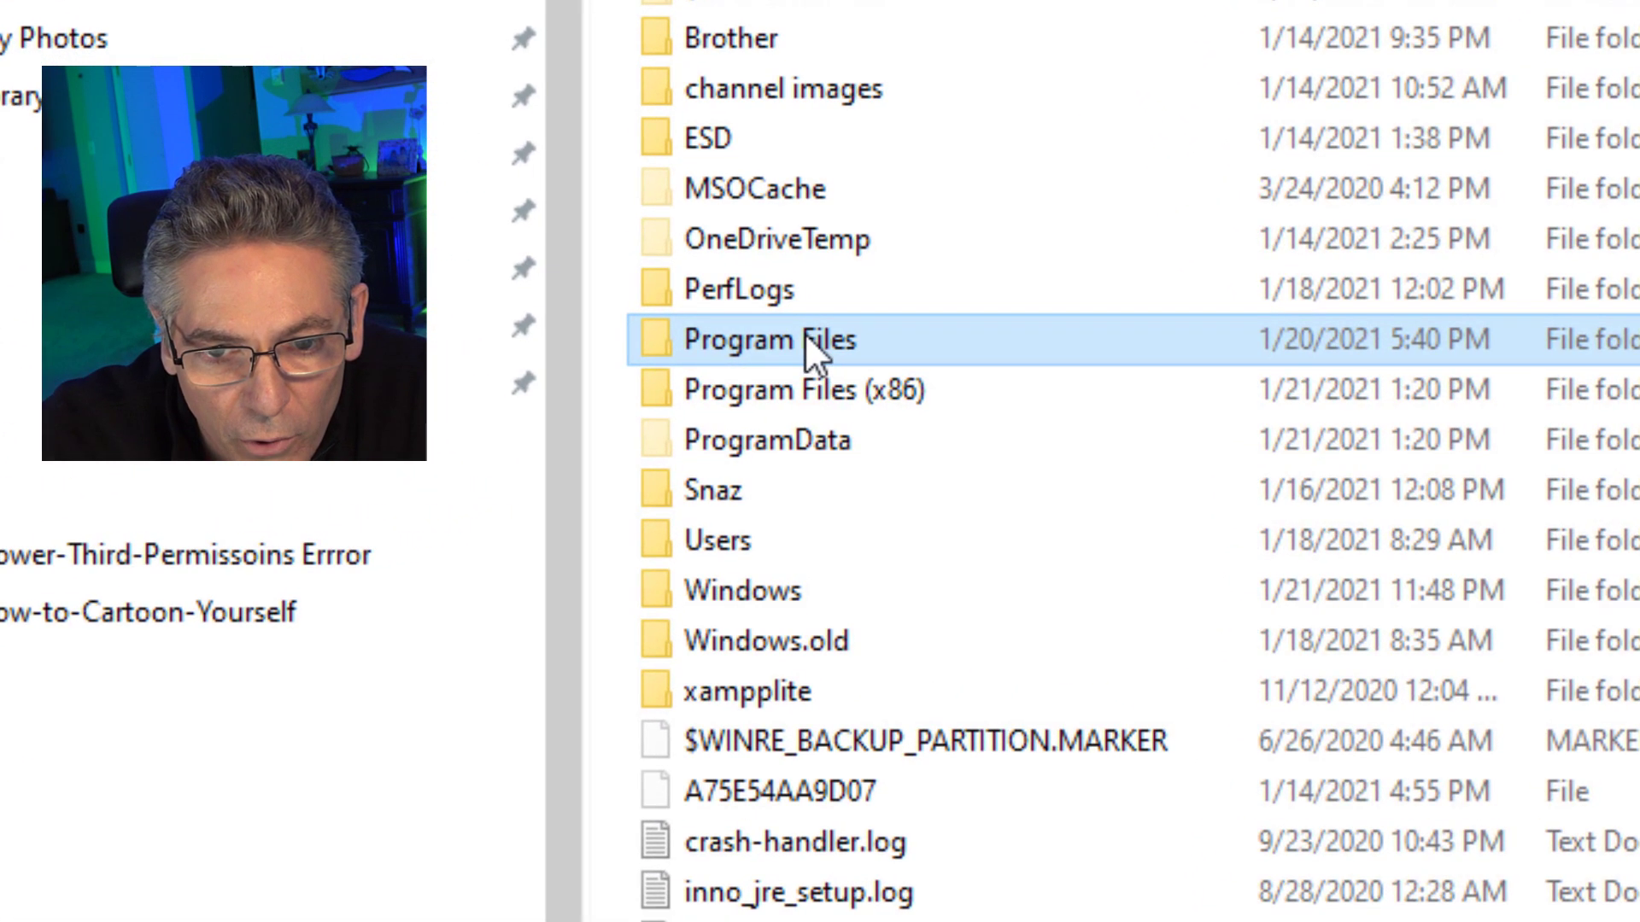
{"action": "double_click", "coordinate": [805, 332]}
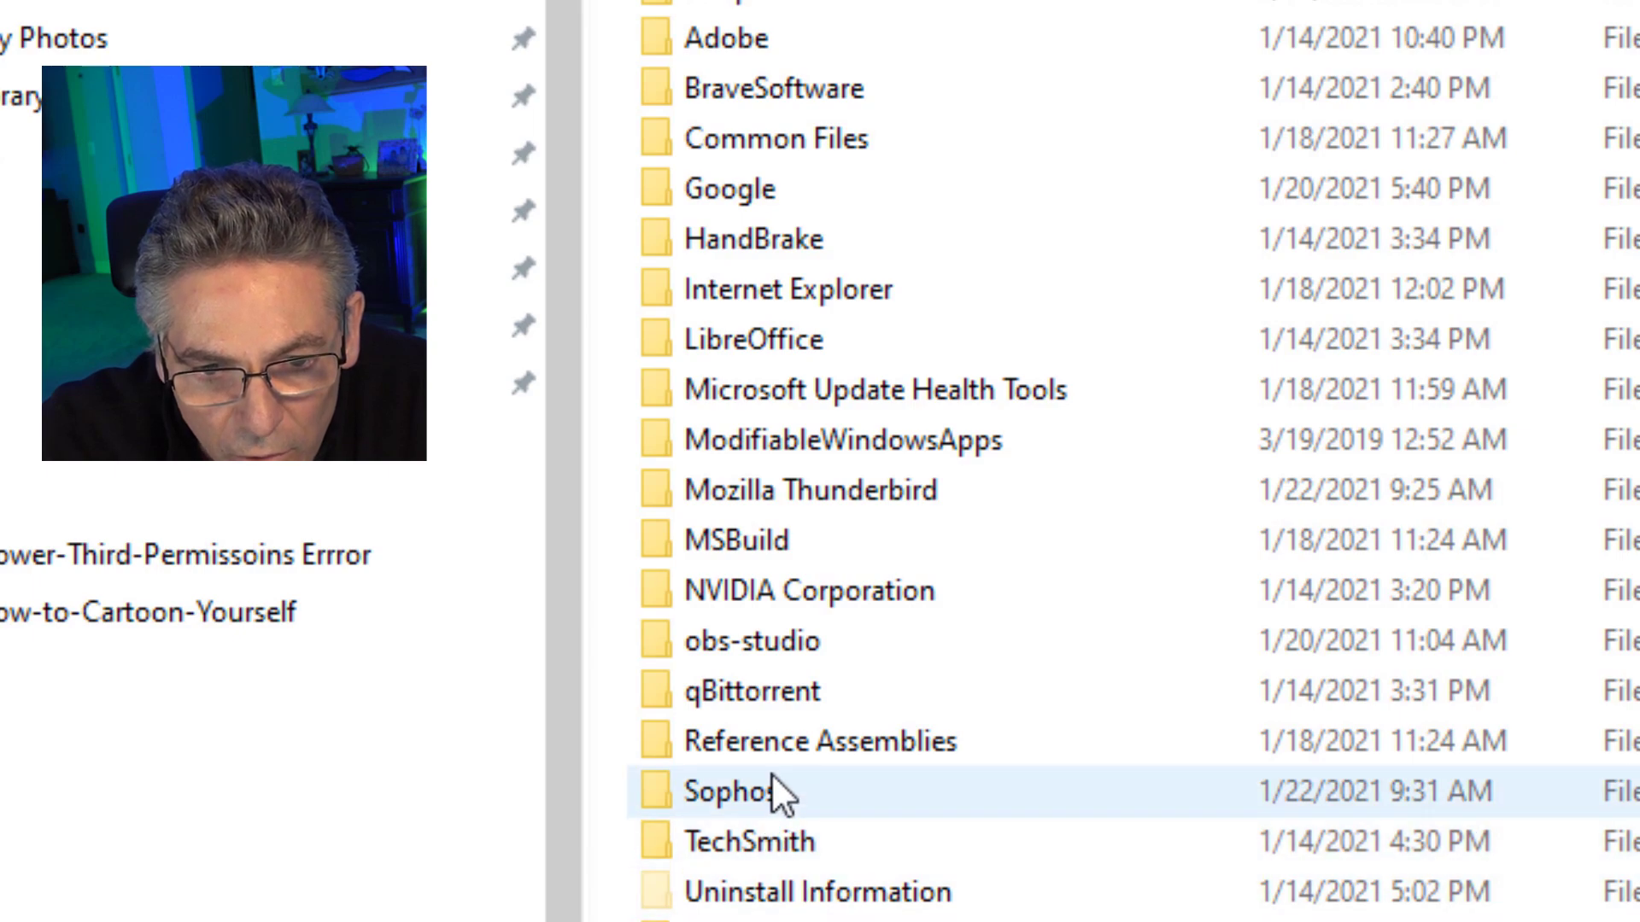
{"action": "double_click", "coordinate": [752, 641]}
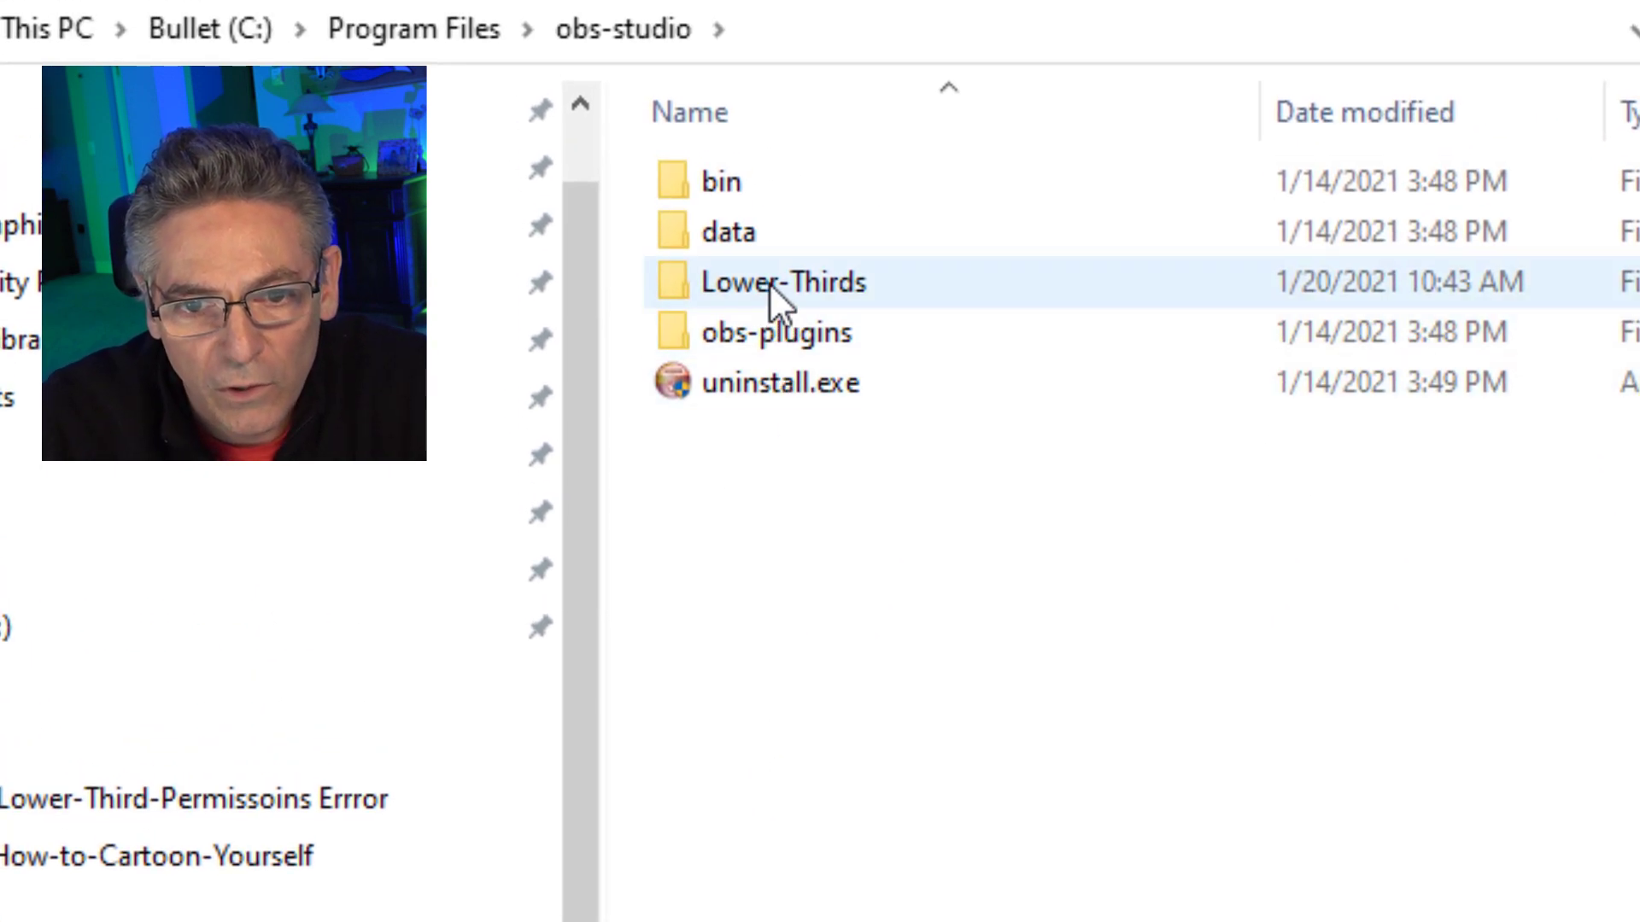
{"action": "double_click", "coordinate": [768, 278]}
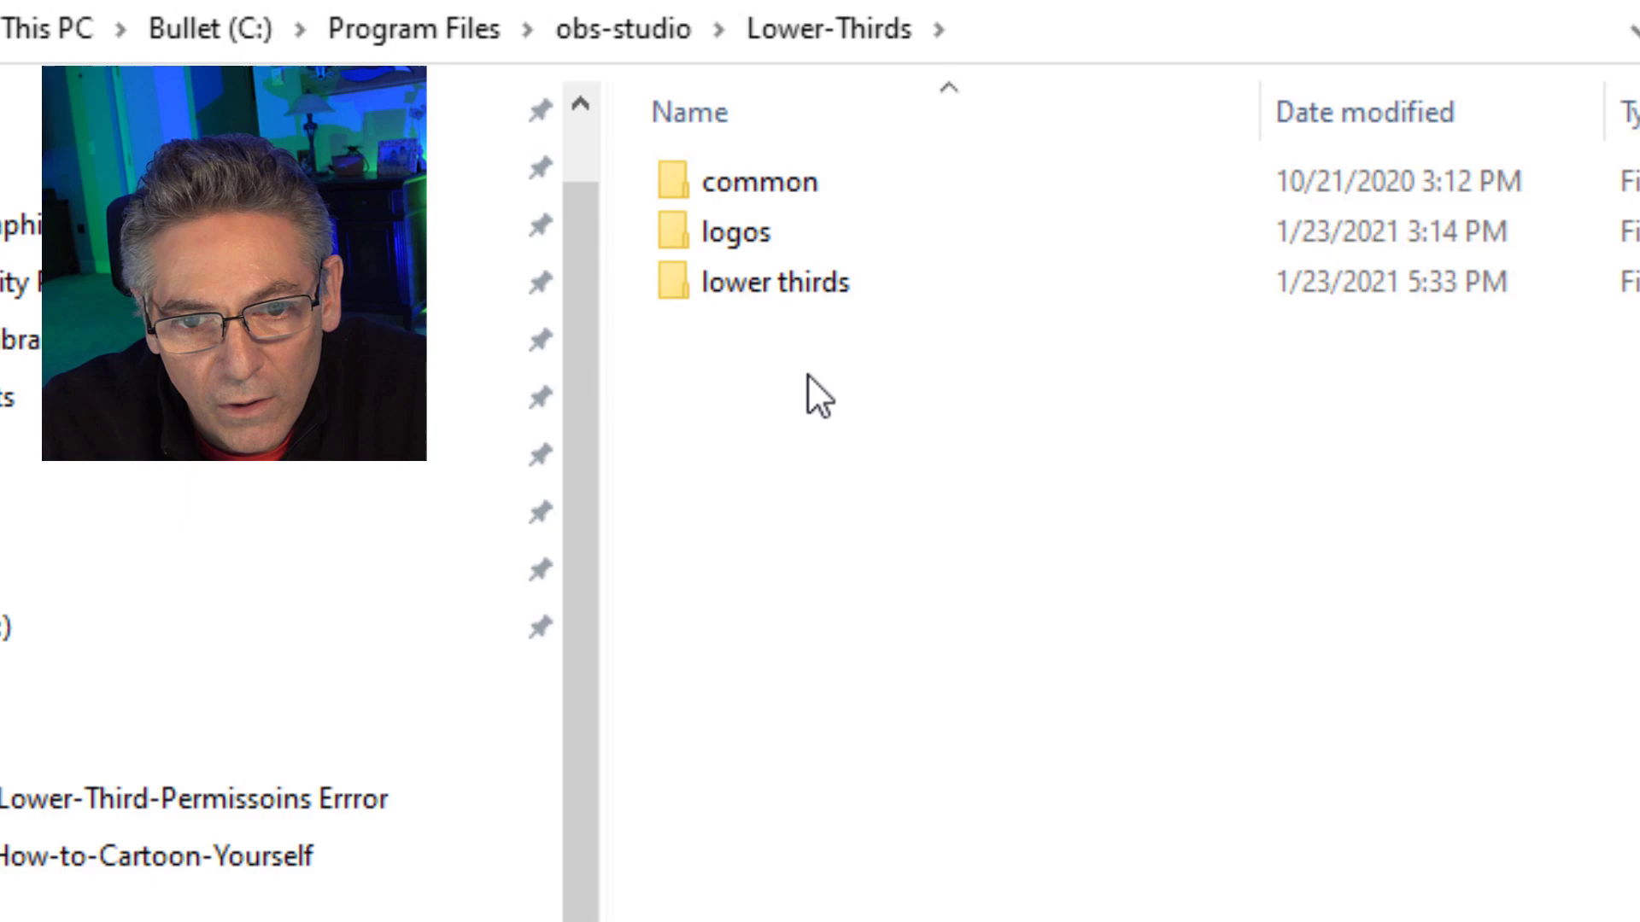
{"action": "double_click", "coordinate": [752, 289]}
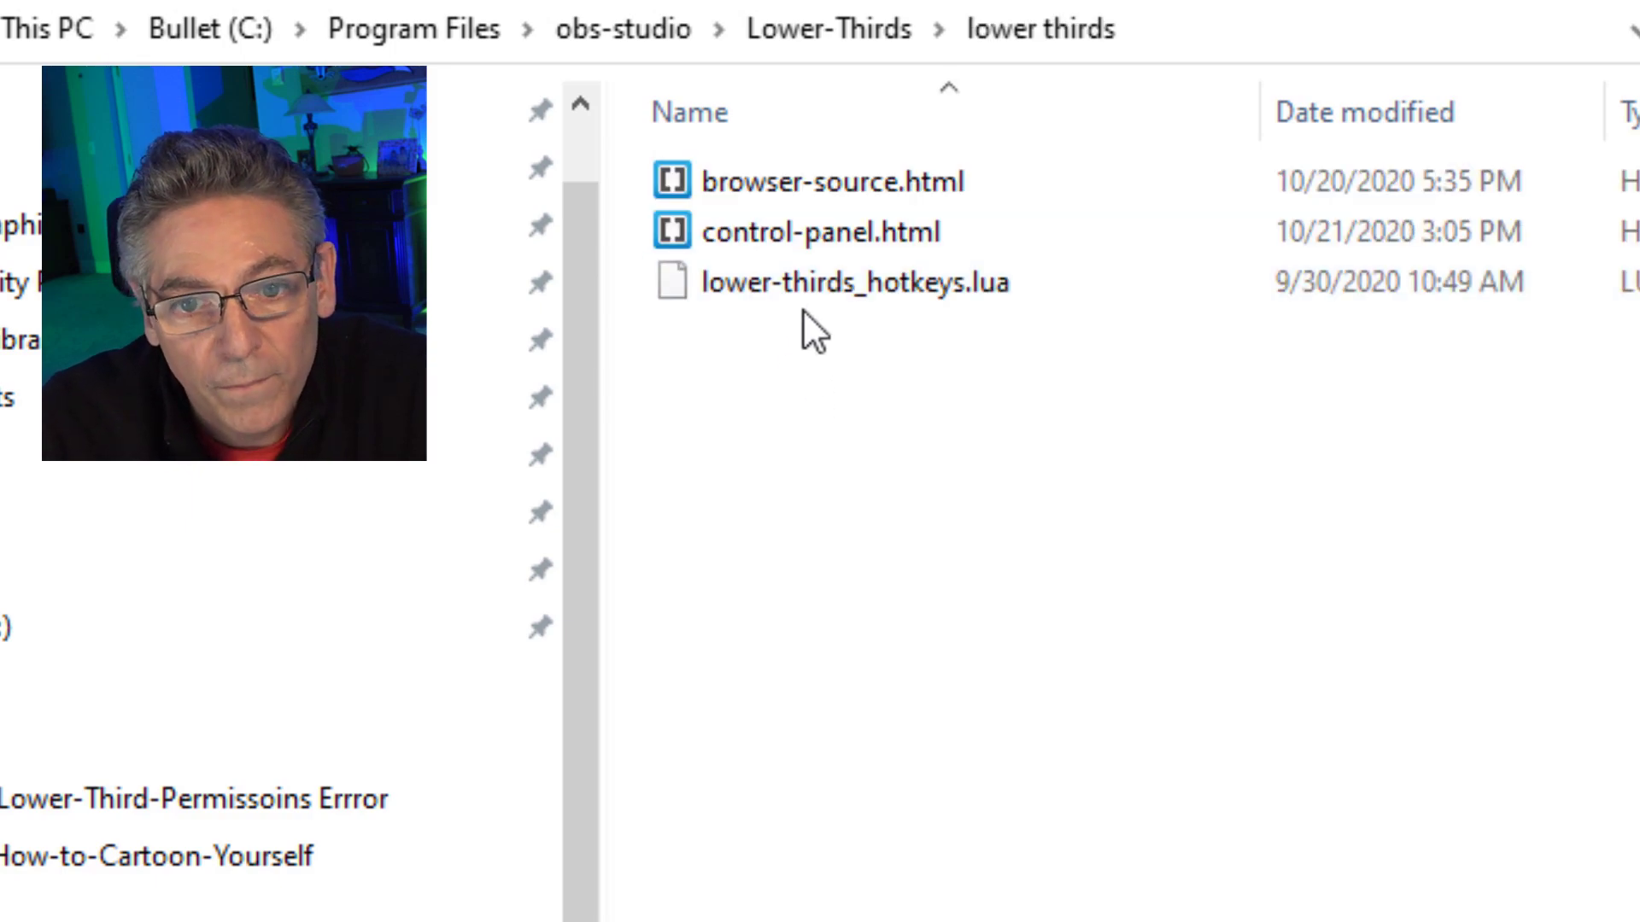
Cut lower-thirds_hotkeys.lua and paste it into Downloads.
{"action": "left_click", "coordinate": [802, 303]}
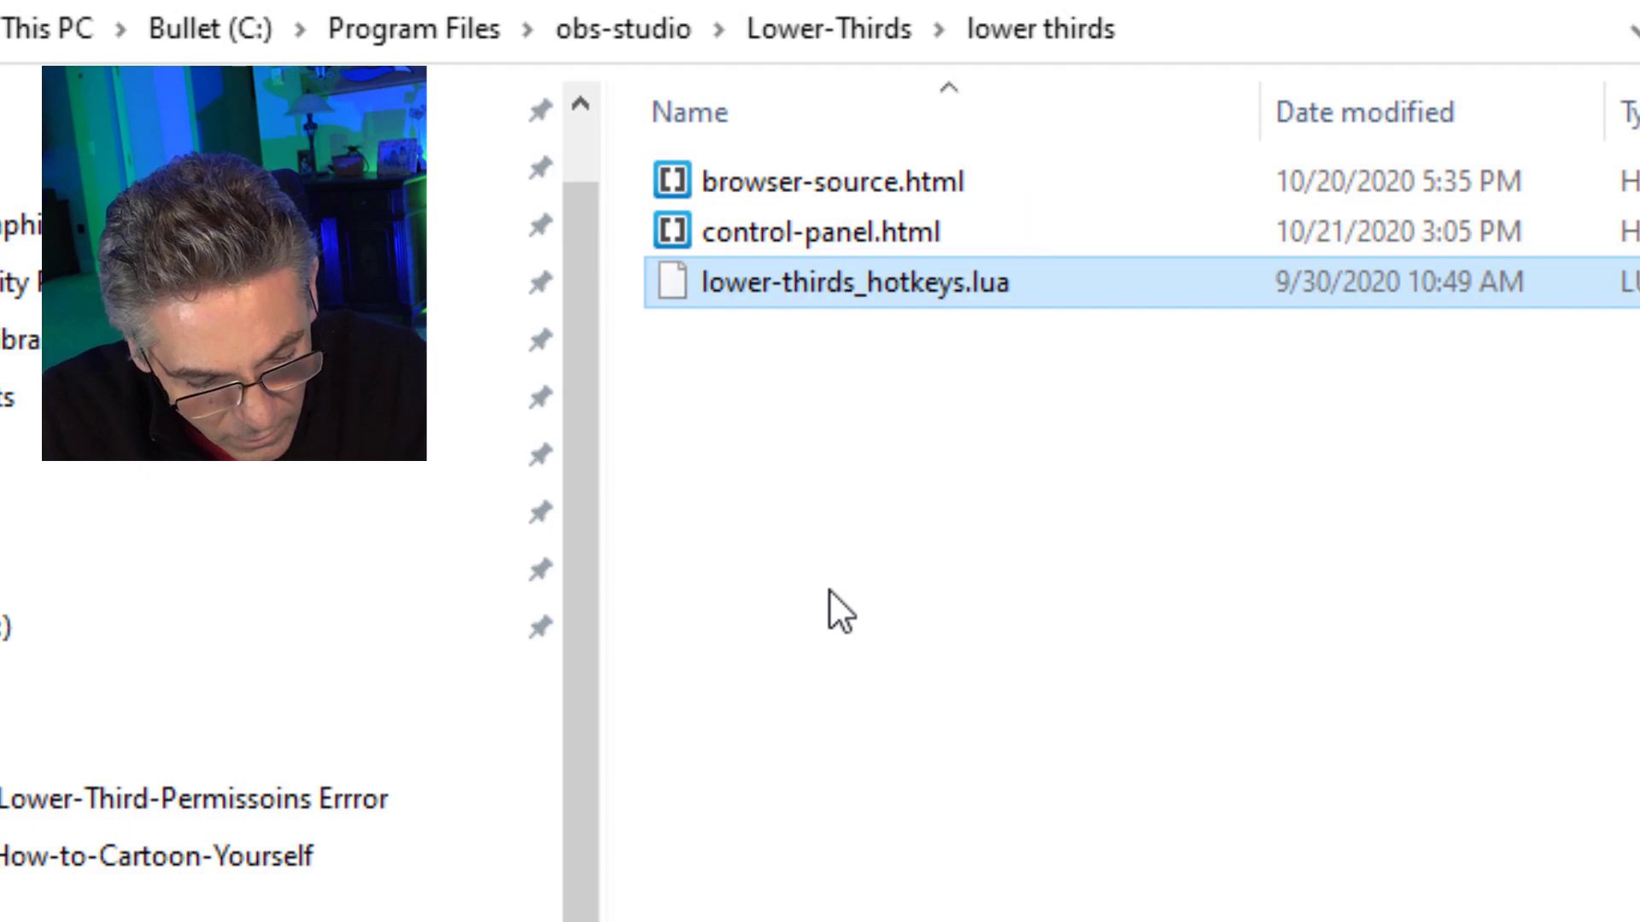
{"action": "key", "text": "ctrl+x"}
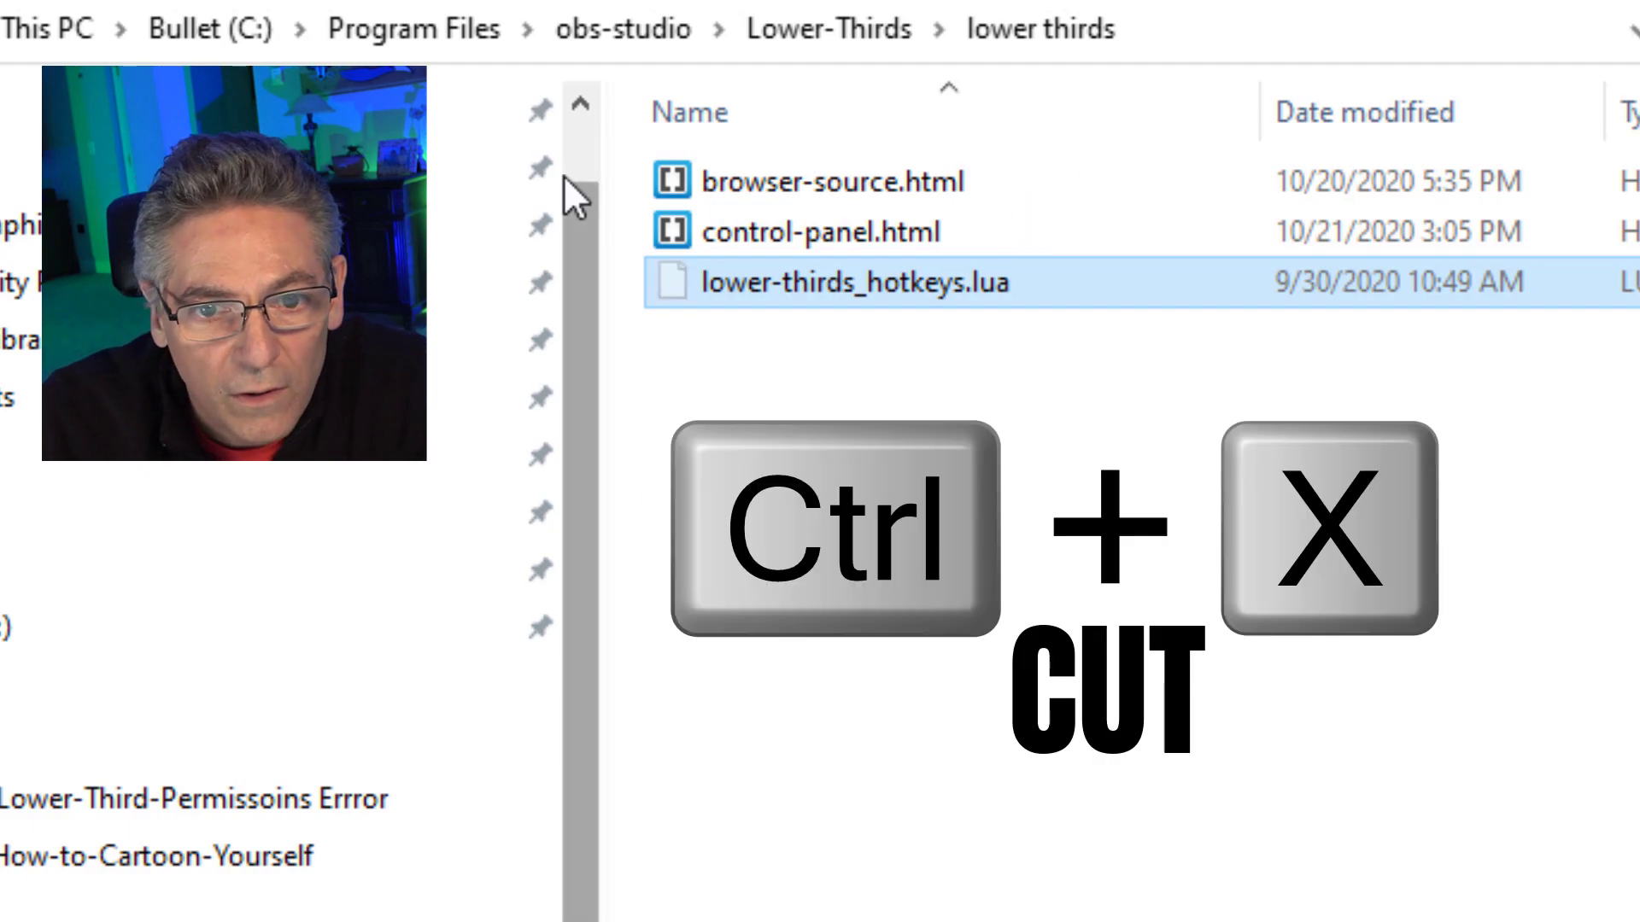
{"action": "scroll", "coordinate": [512, 205], "scroll_direction": "up", "scroll_amount": 1}
{"action": "left_click", "coordinate": [342, 205]}
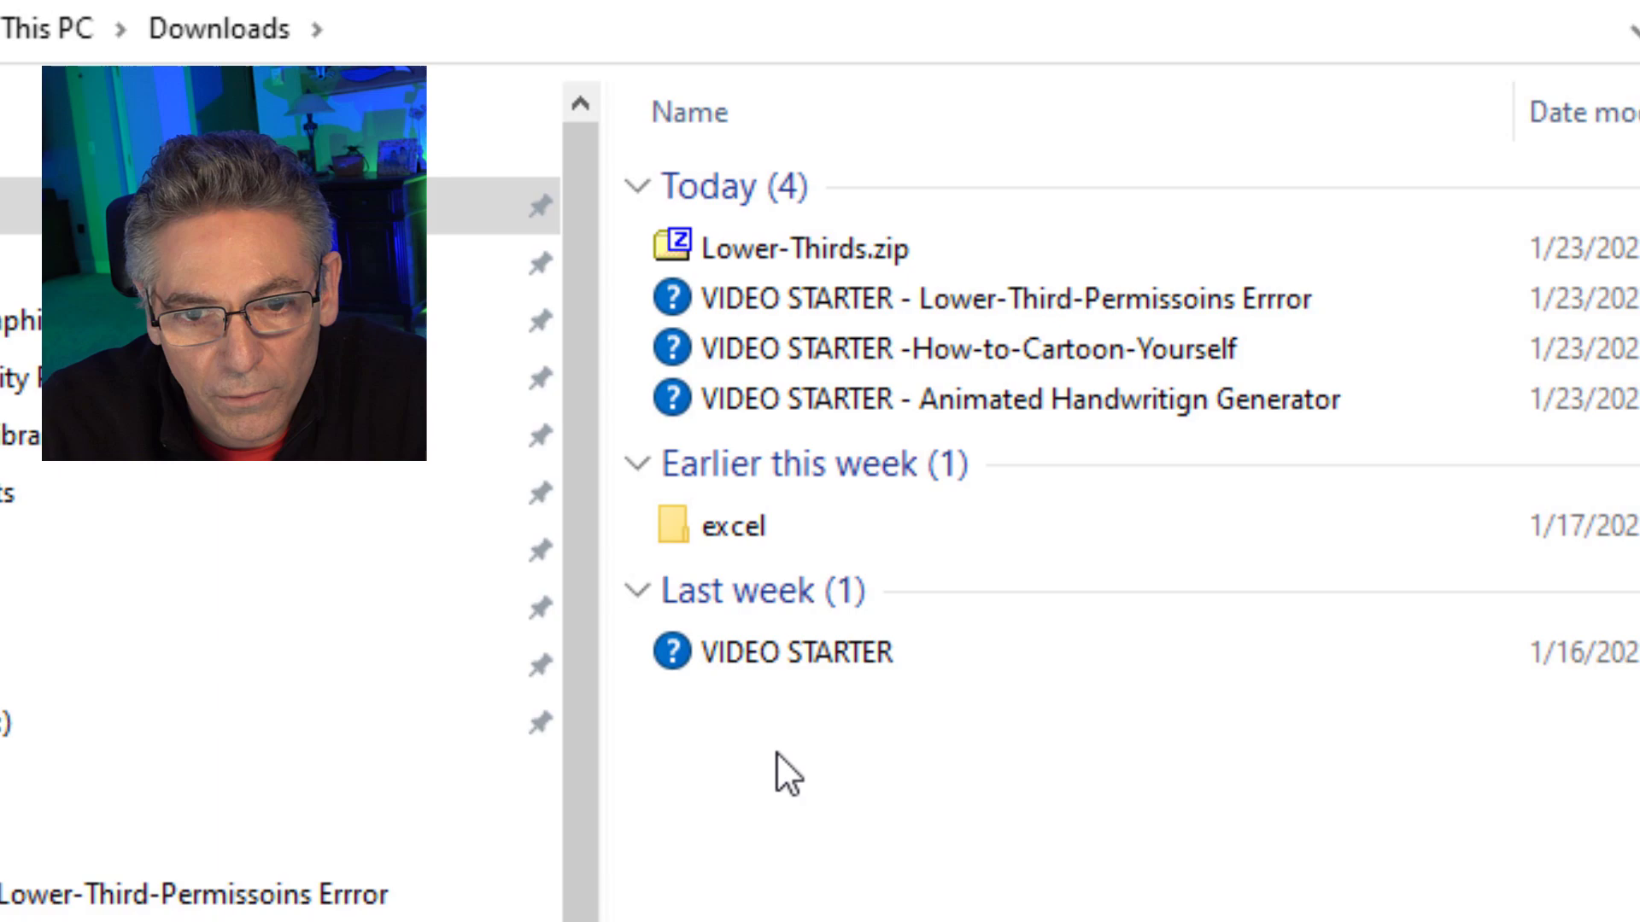
{"action": "key", "text": "ctrl+v"}
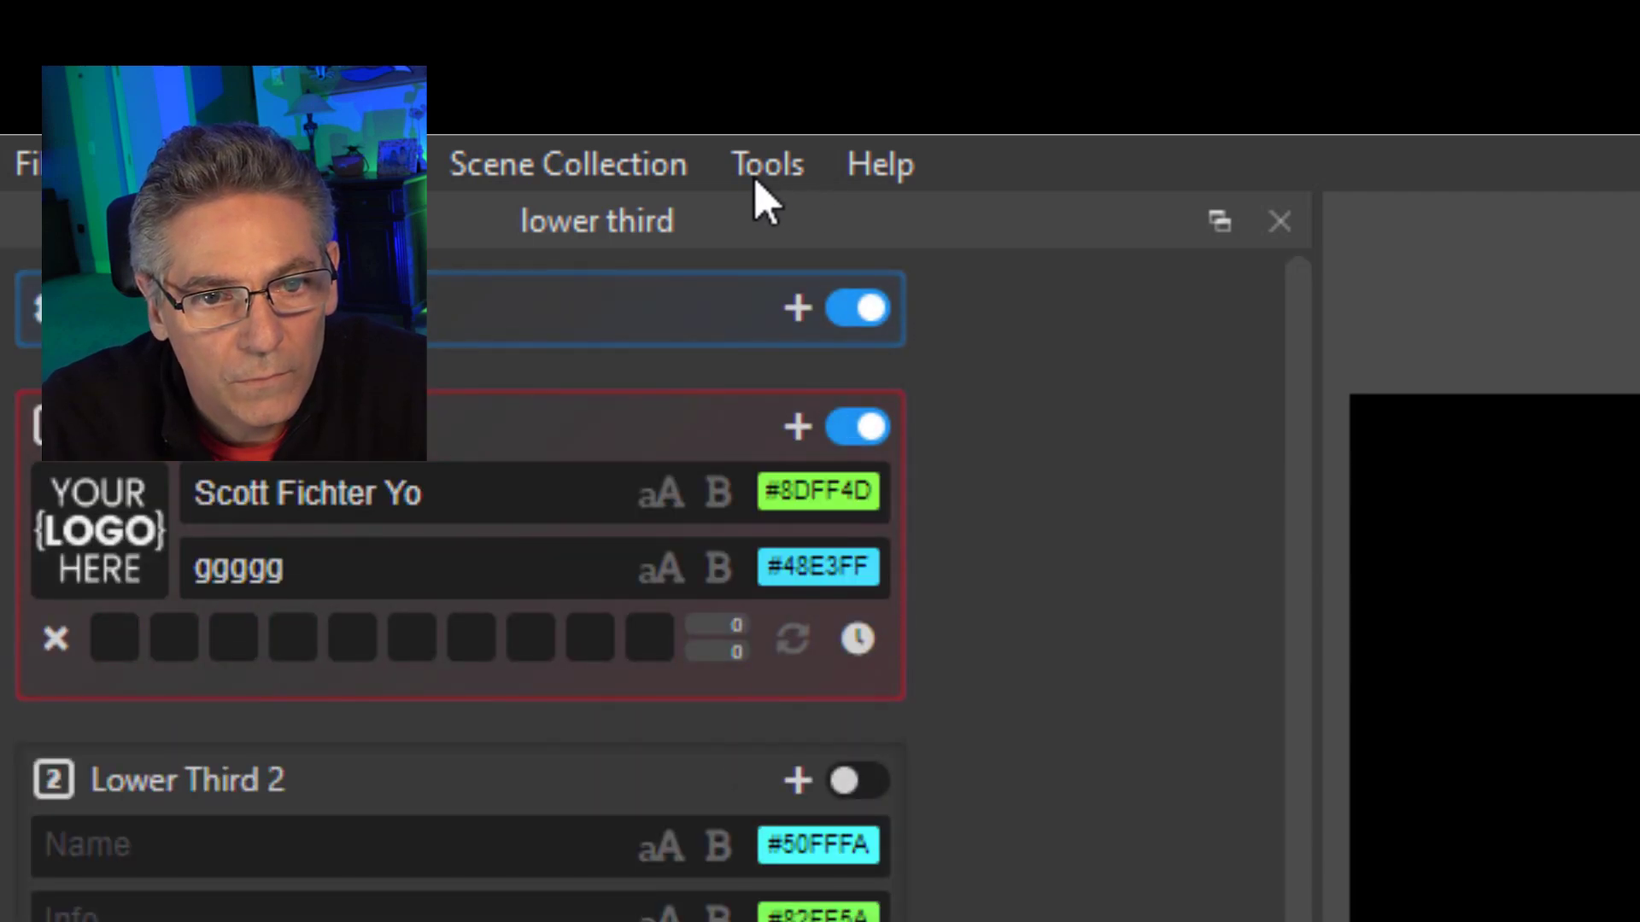
Remove the loaded lower-thirds_hotkeys.lua script under Tools > Scripts.
{"action": "left_click", "coordinate": [766, 164]}
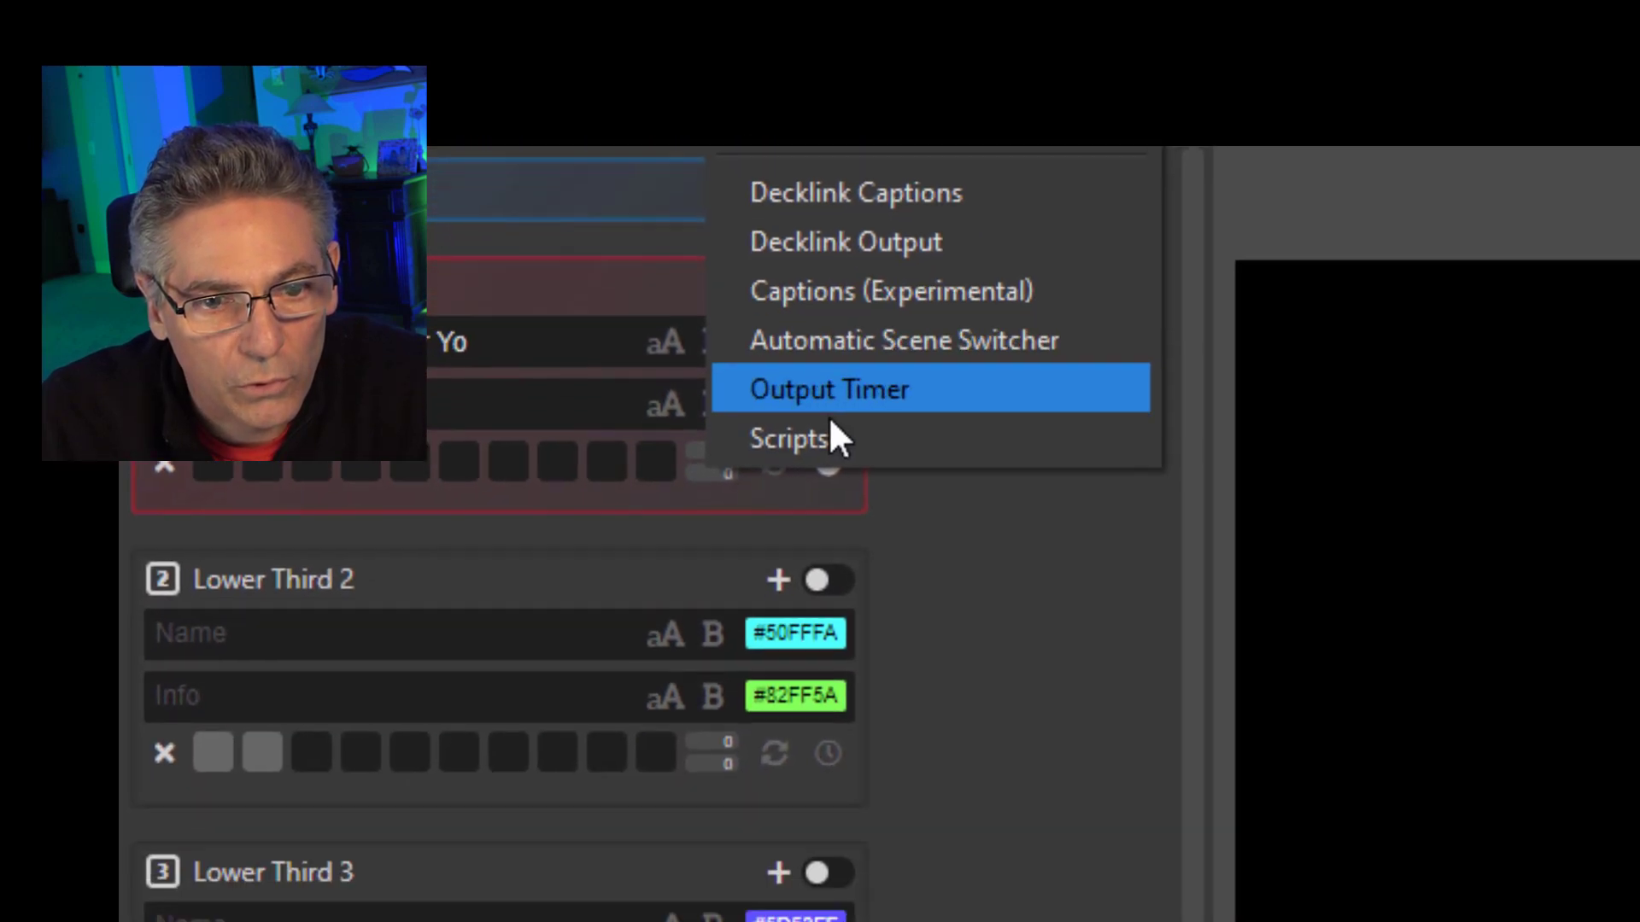
{"action": "left_click", "coordinate": [824, 608]}
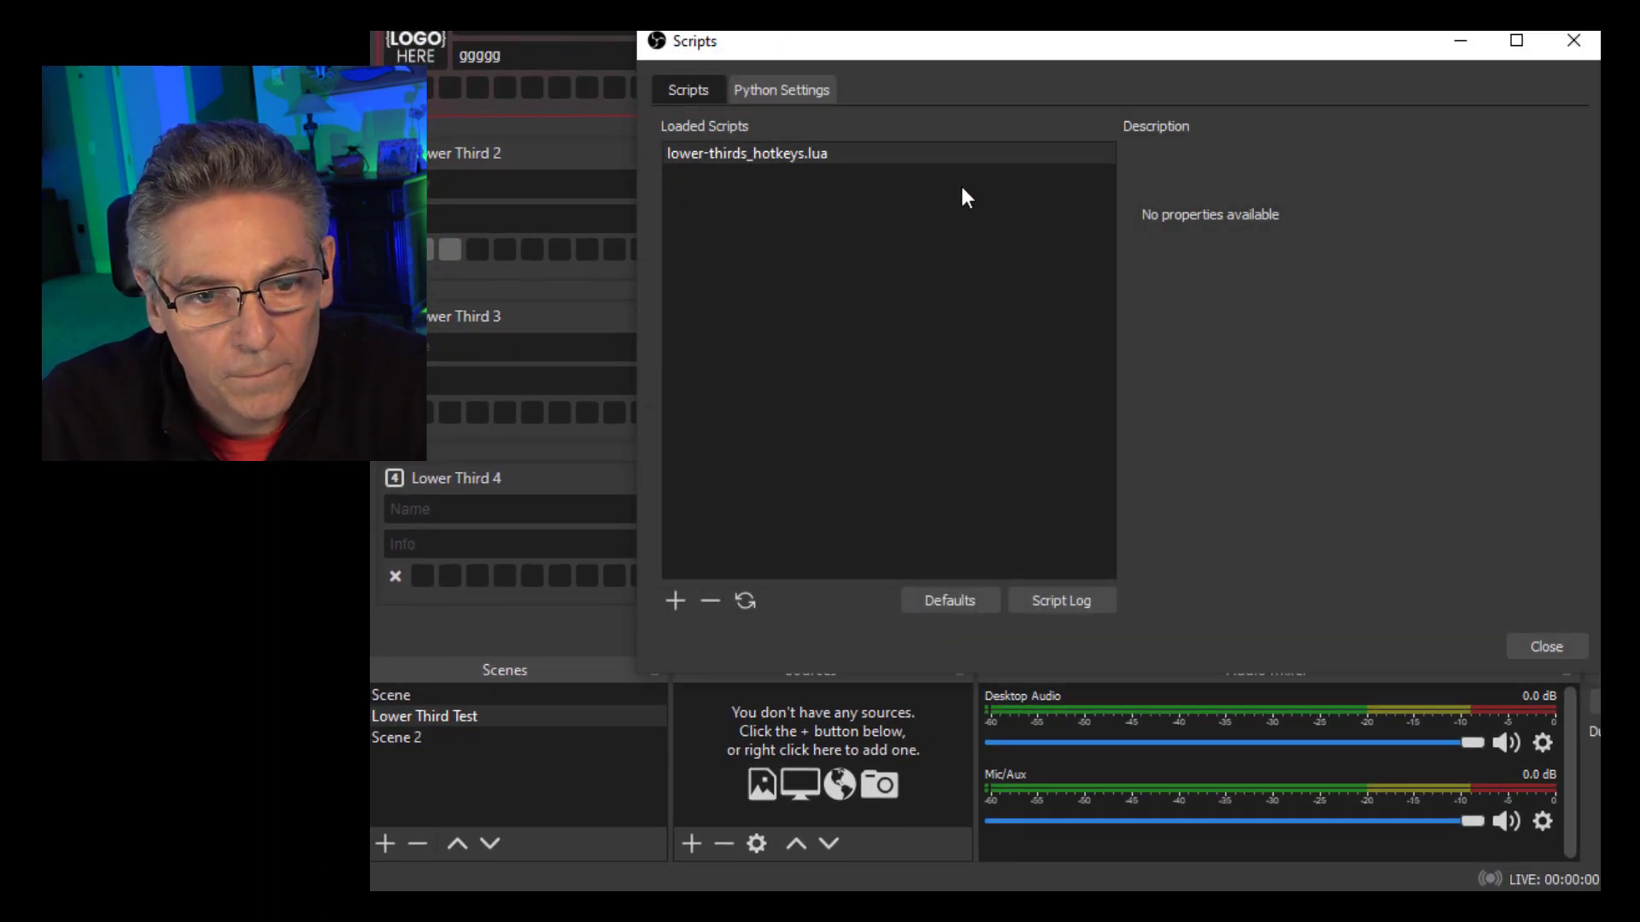
{"action": "left_click", "coordinate": [819, 155]}
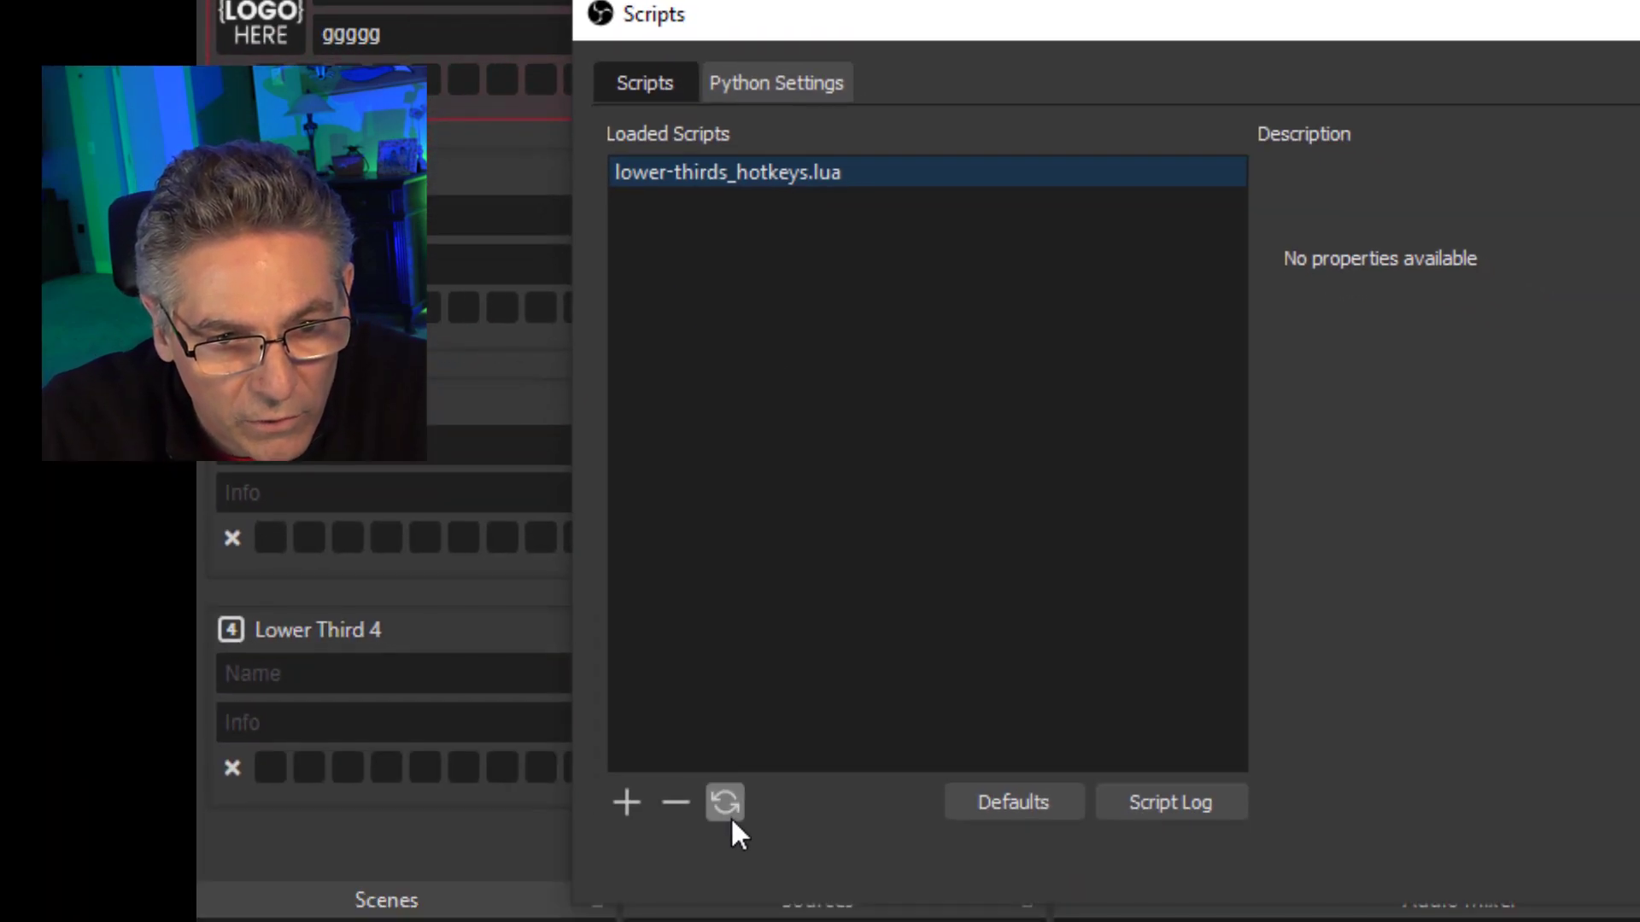
{"action": "left_click", "coordinate": [676, 802]}
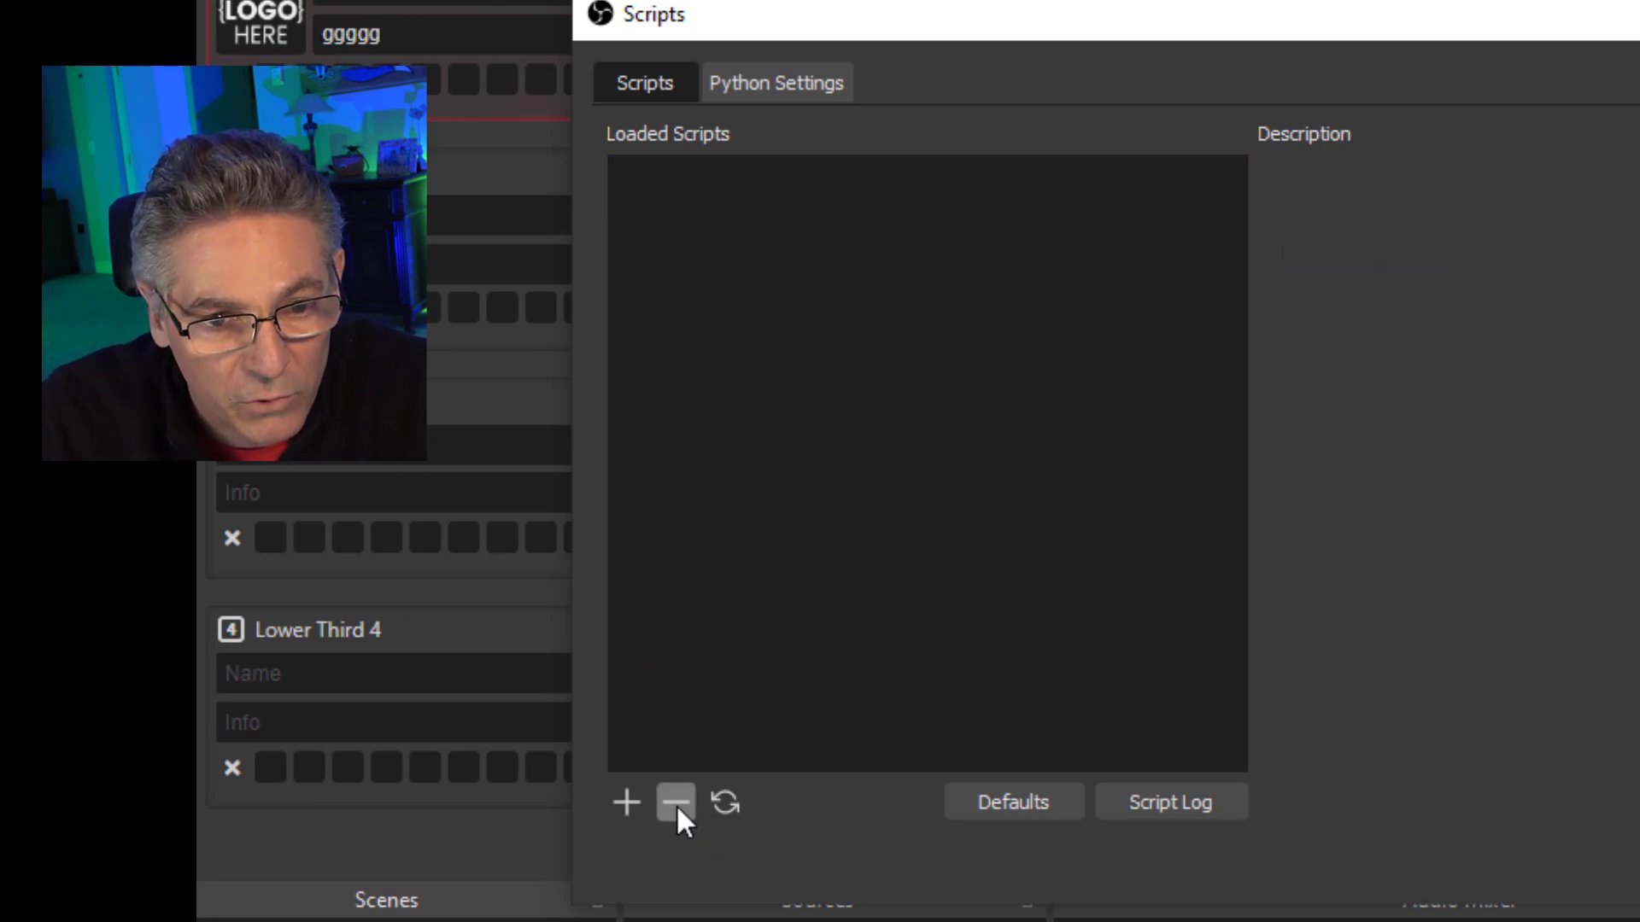
Add lower-thirds_hotkeys.lua from Downloads as a new OBS script.
{"action": "left_click", "coordinate": [628, 801]}
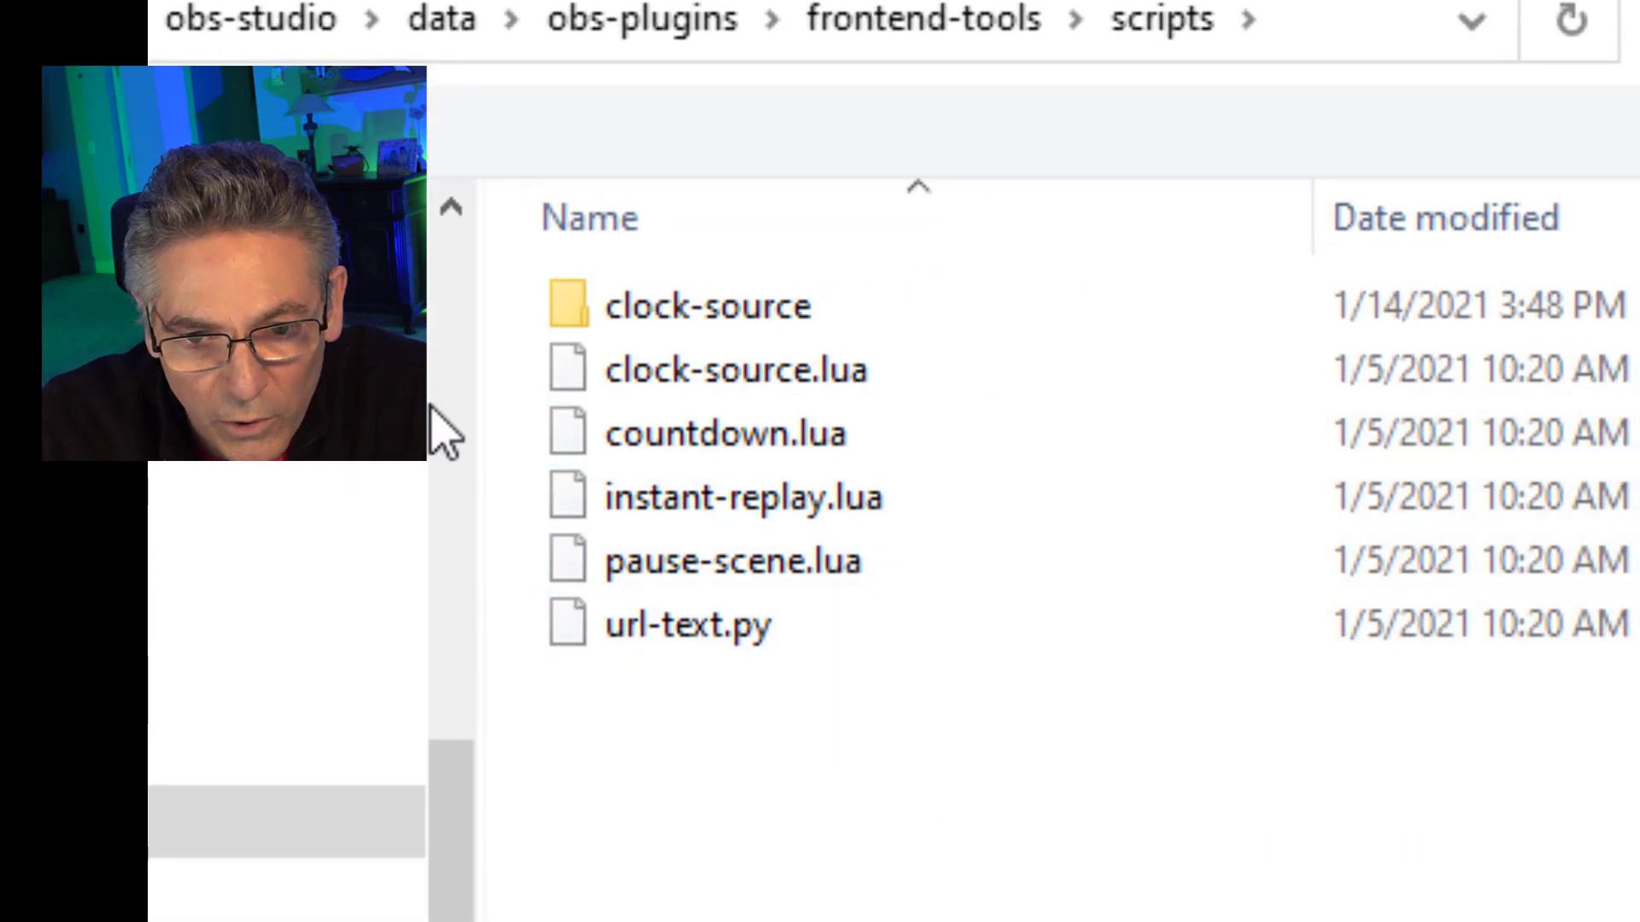
{"action": "left_click", "coordinate": [464, 336]}
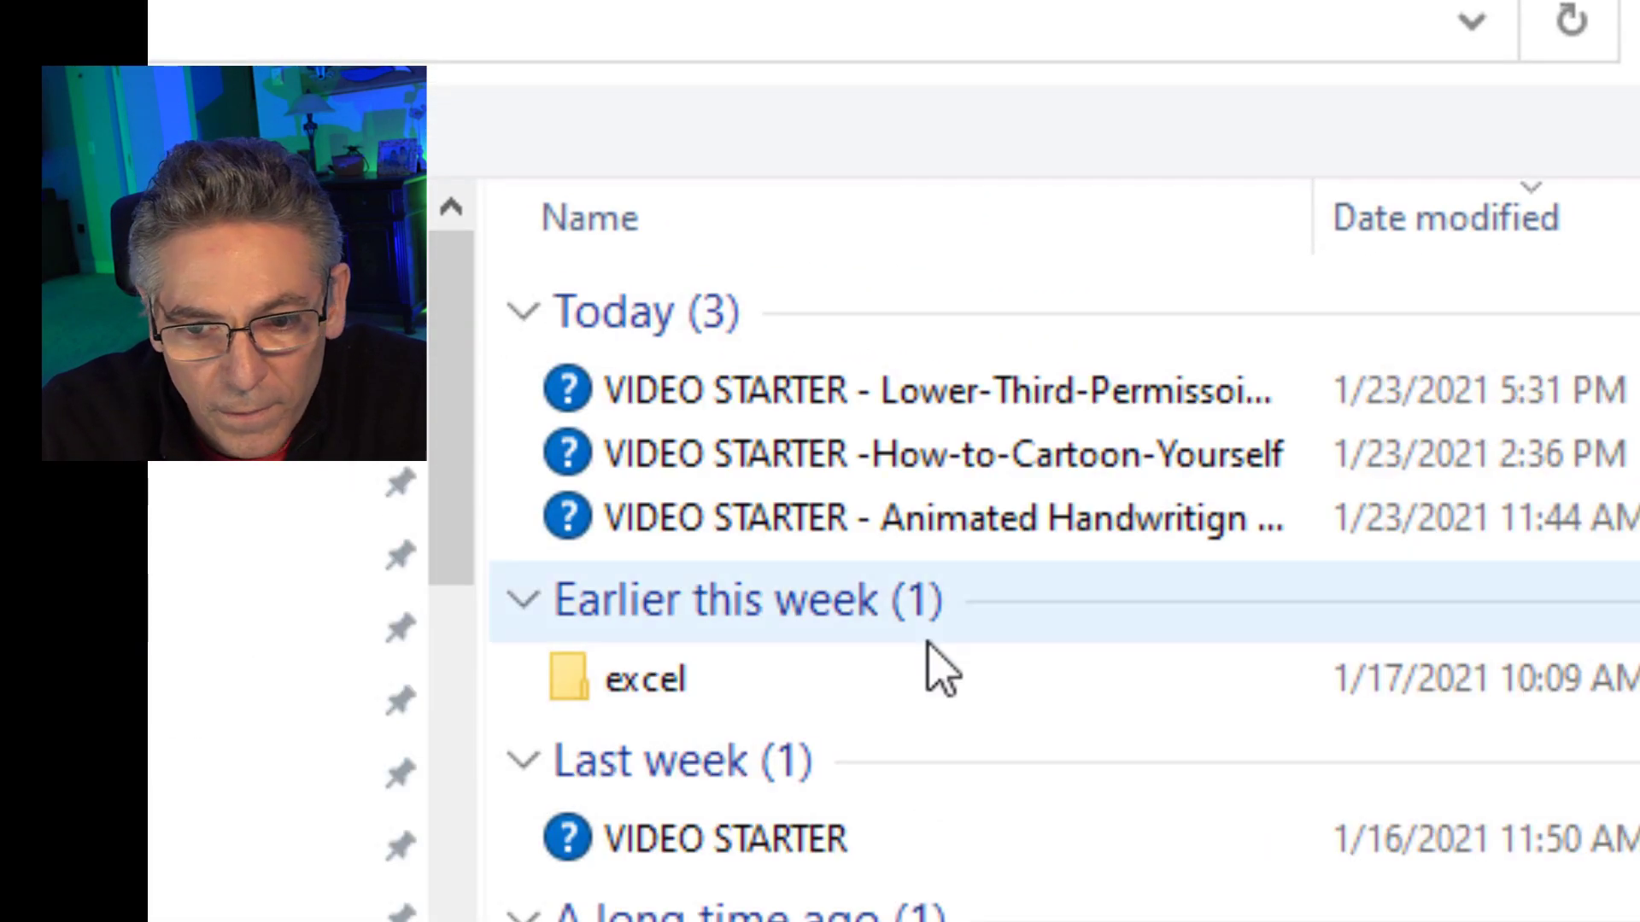
{"action": "left_click", "coordinate": [735, 544]}
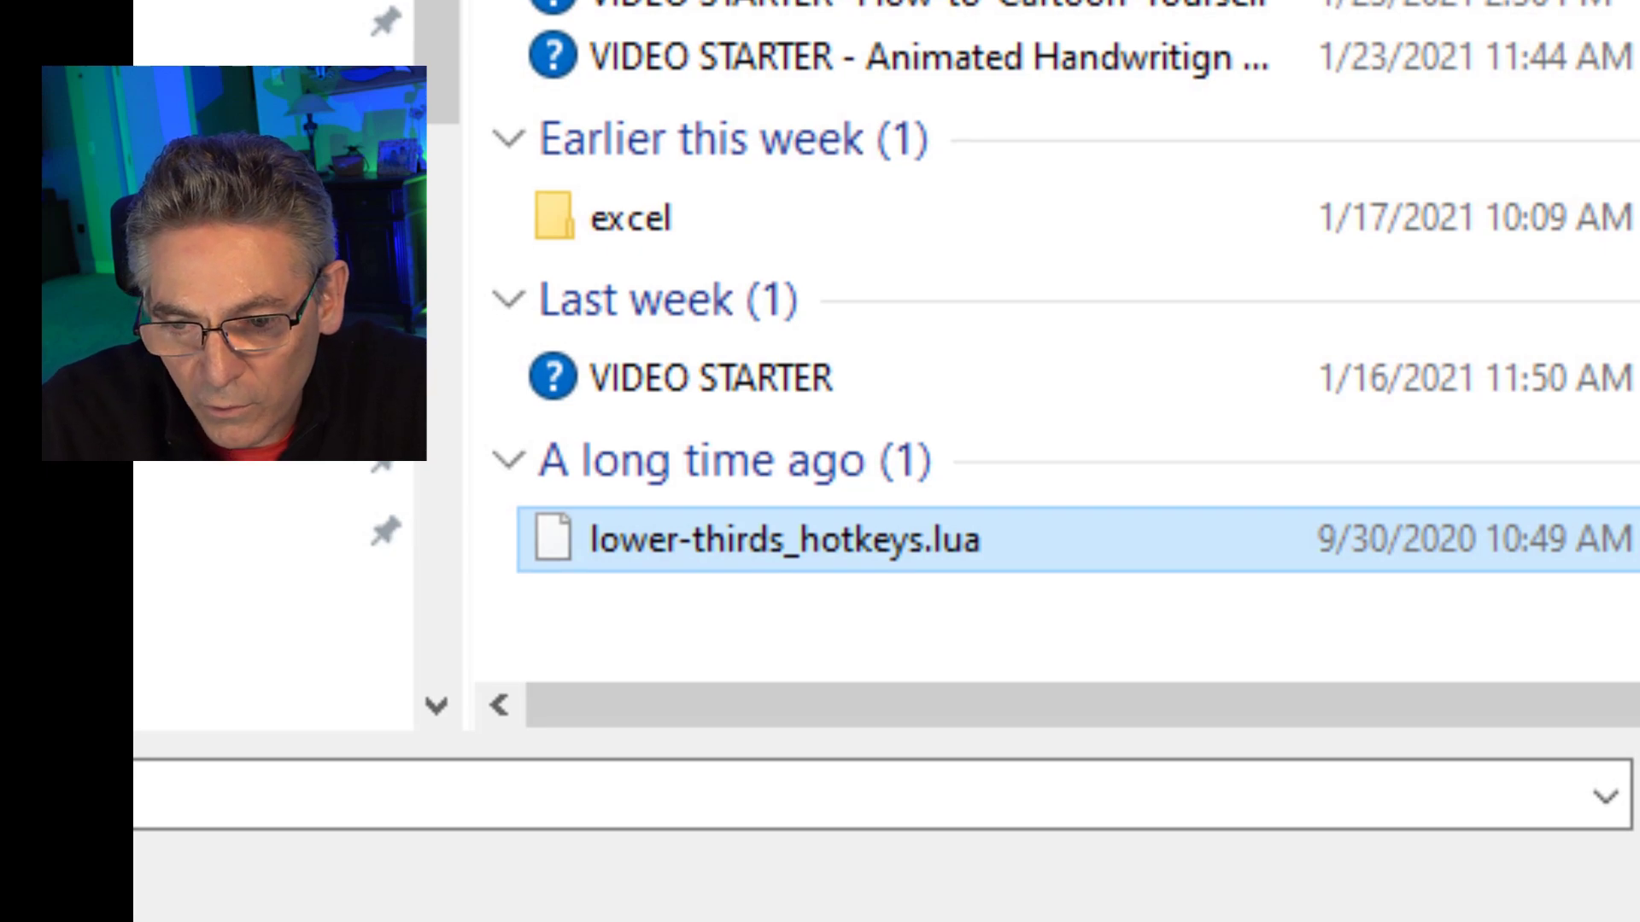
{"action": "key", "text": "Return"}
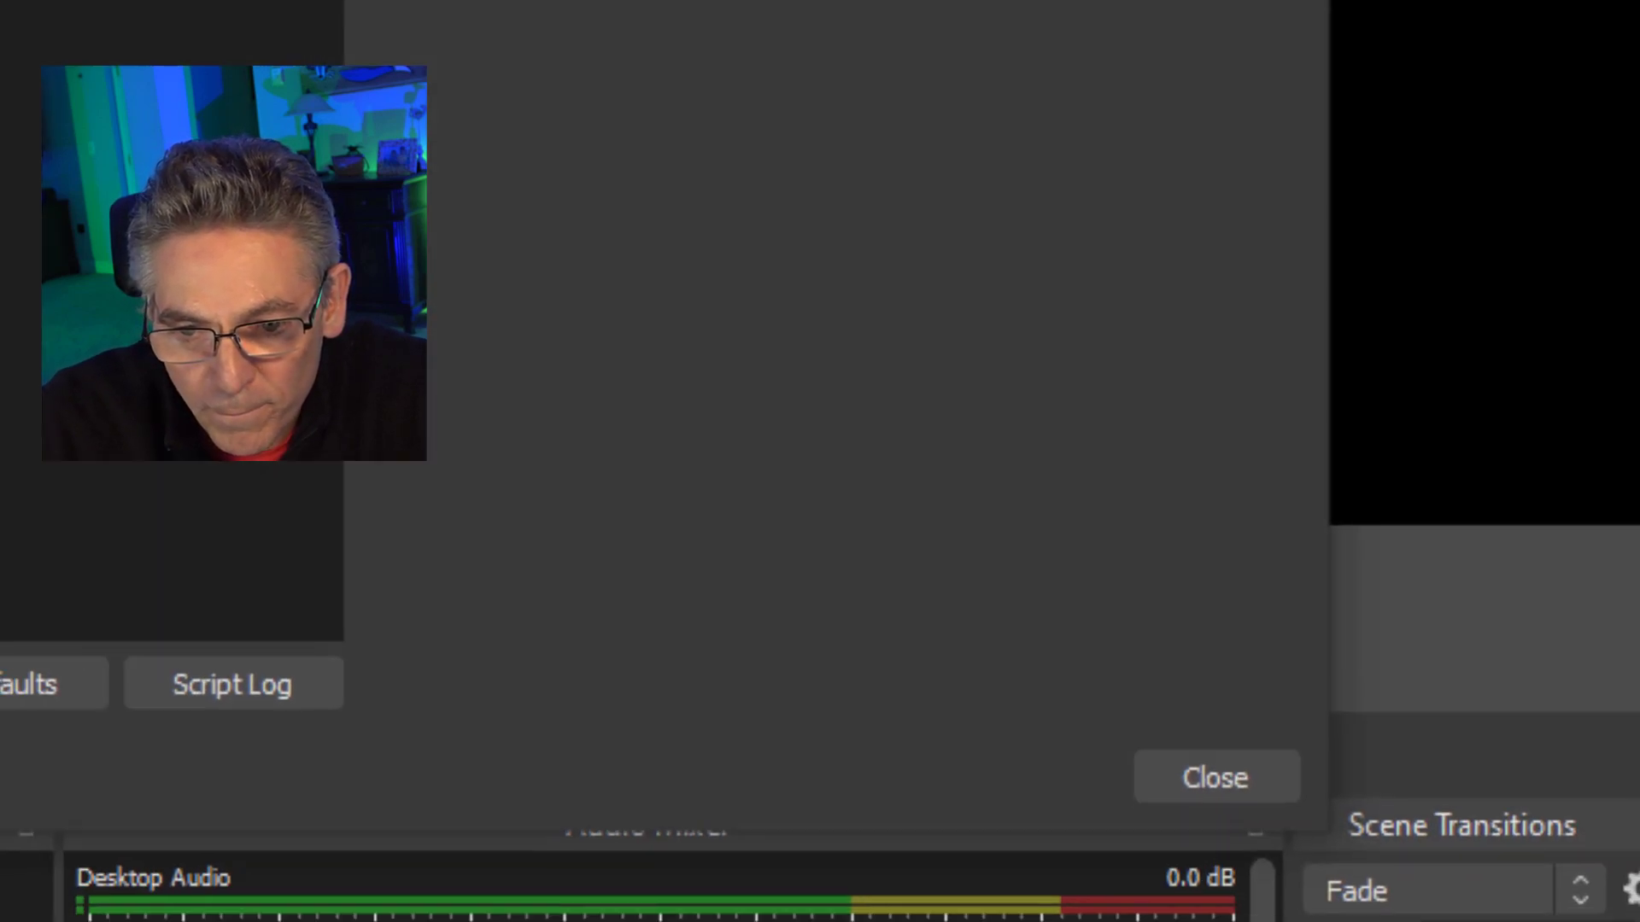
{"action": "left_click", "coordinate": [1279, 637]}
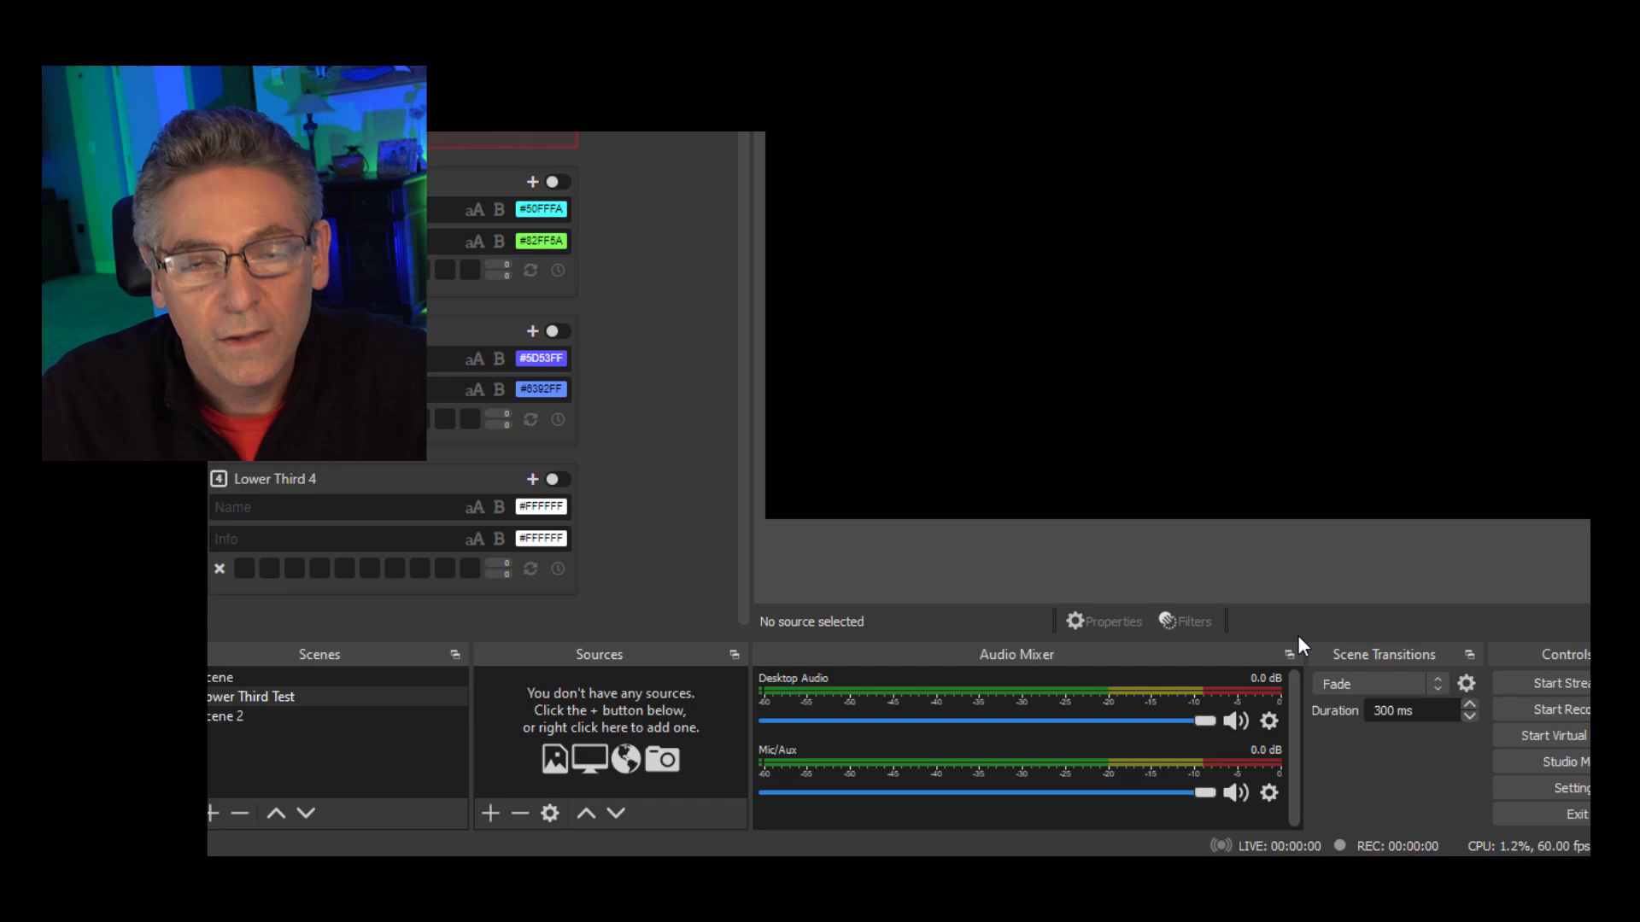